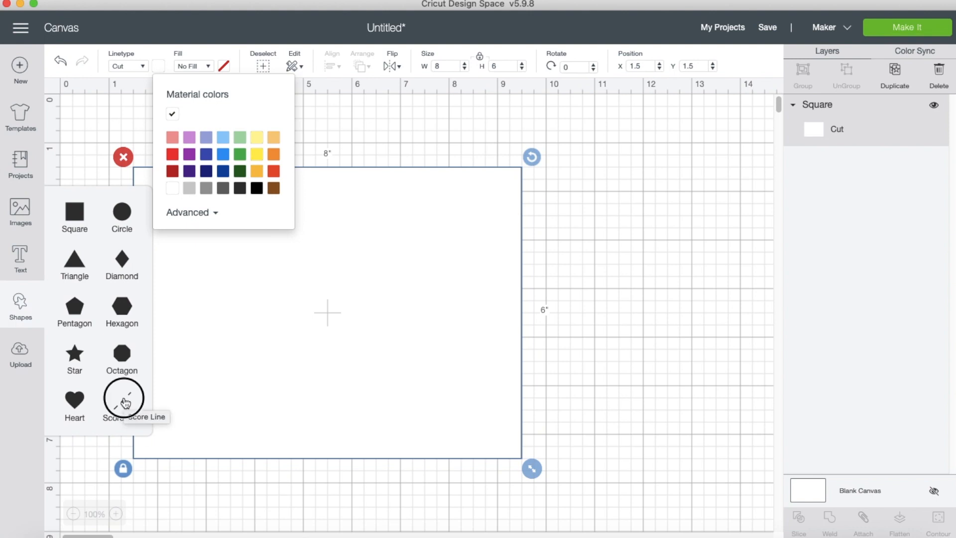
# Place an 8-inch horizontal score line across the white rectangle and center the line and rectangle on each other
pyautogui.moveTo(172, 187); pyautogui.dragTo(531, 341)
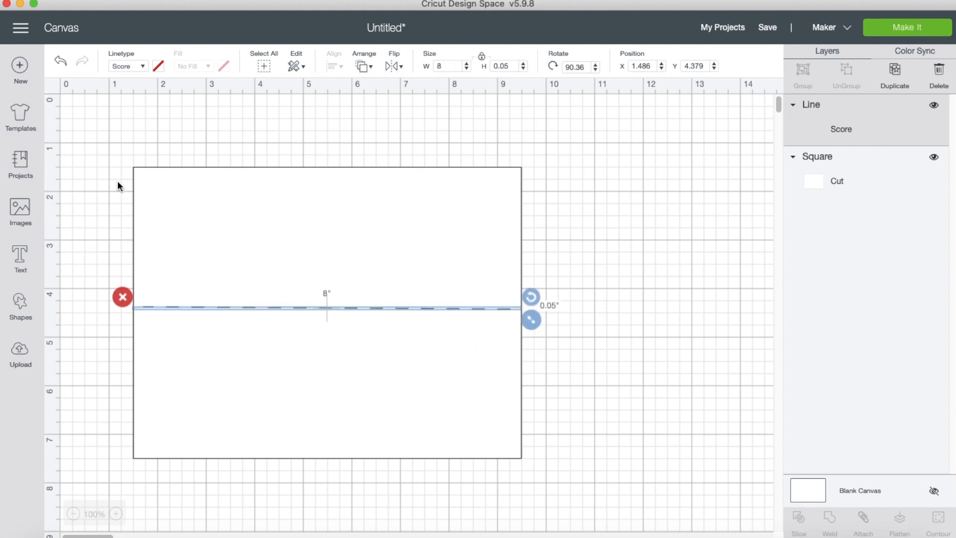
pyautogui.moveTo(118, 191); pyautogui.dragTo(545, 456)
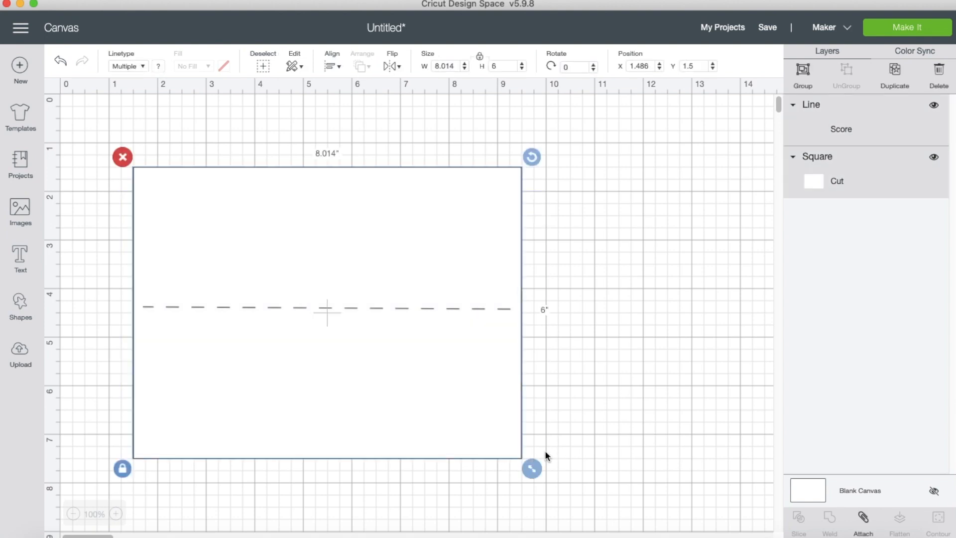
pyautogui.click(334, 67)
pyautogui.click(362, 219)
# Attach the score line to the rectangle and move the attached card base up and right on the canvas
pyautogui.click(864, 520)
pyautogui.click(329, 232)
pyautogui.moveTo(329, 232); pyautogui.dragTo(416, 169)
pyautogui.click(432, 451)
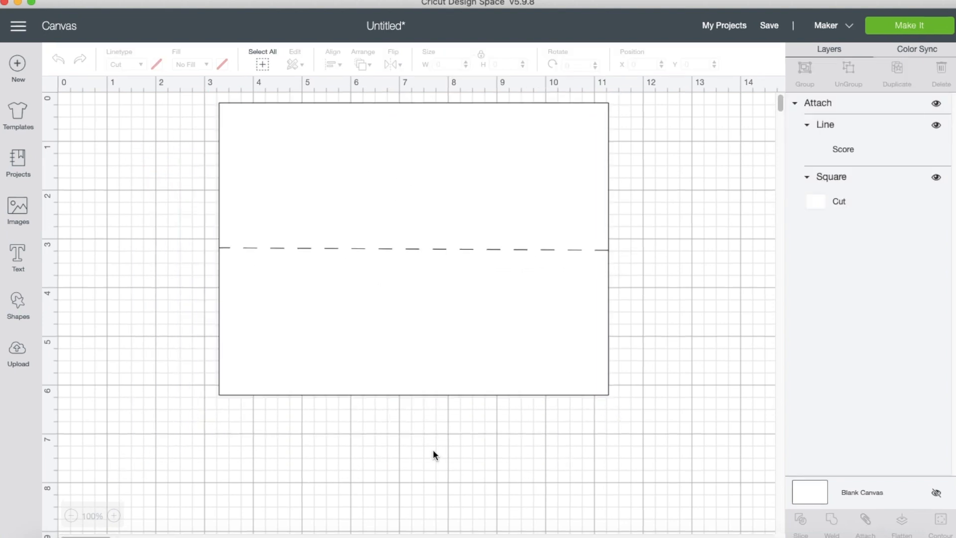
# Search the image library for "water border" and insert the two-tone blue wave border
pyautogui.click(21, 208)
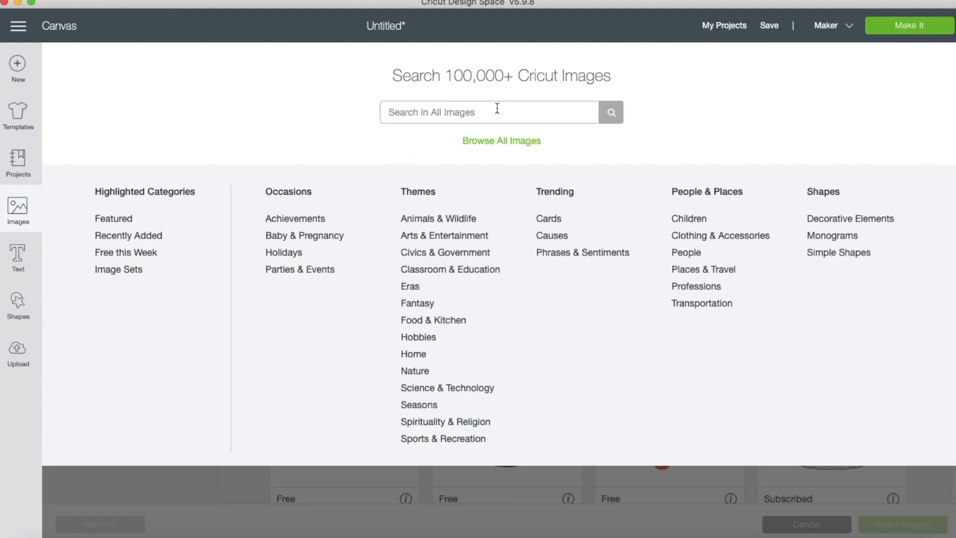
pyautogui.write('water ')
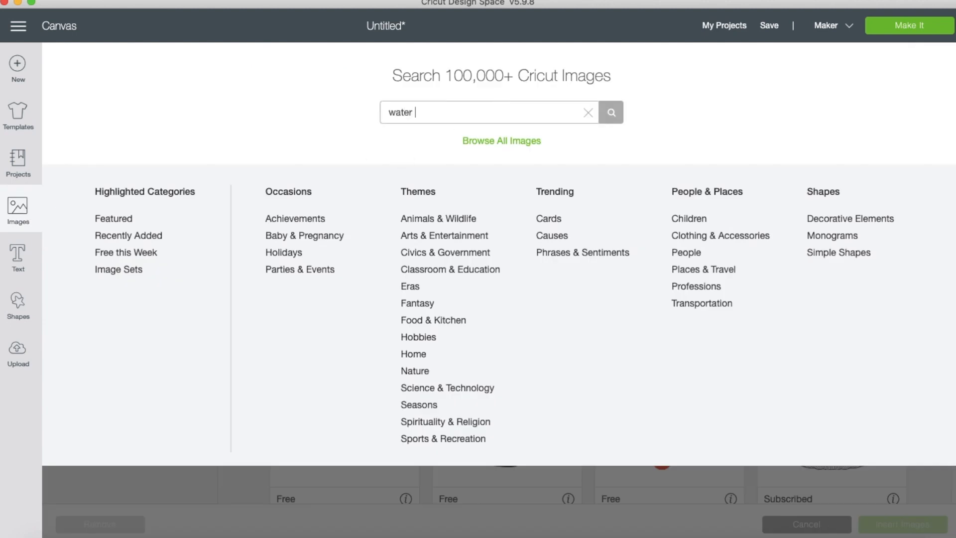
pyautogui.write('border')
pyautogui.press('Return')
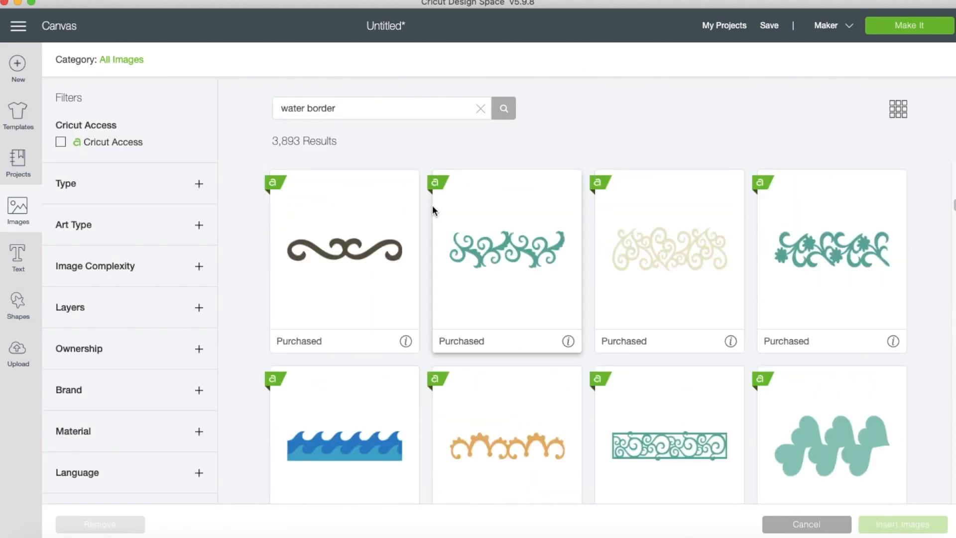
pyautogui.scroll(-3, 432, 205)
pyautogui.click(346, 317)
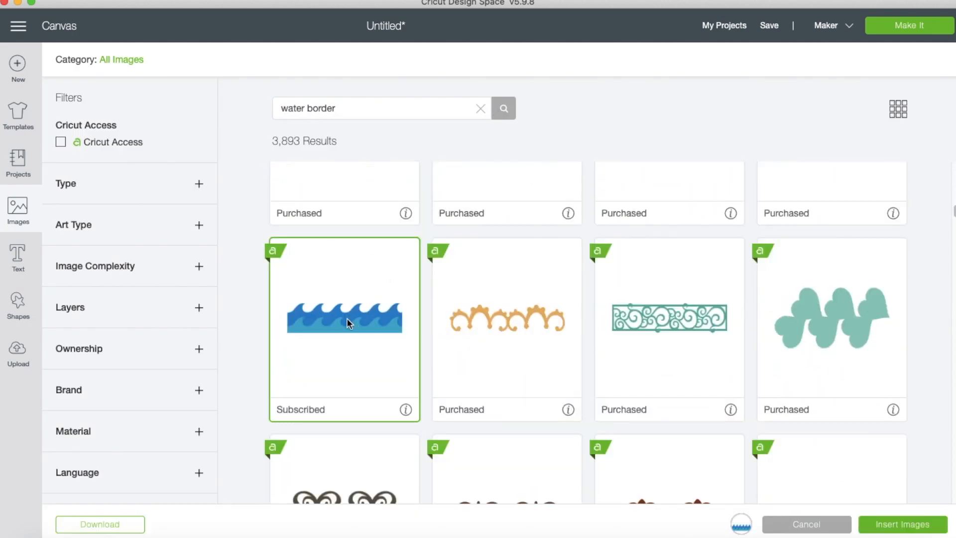
pyautogui.click(888, 527)
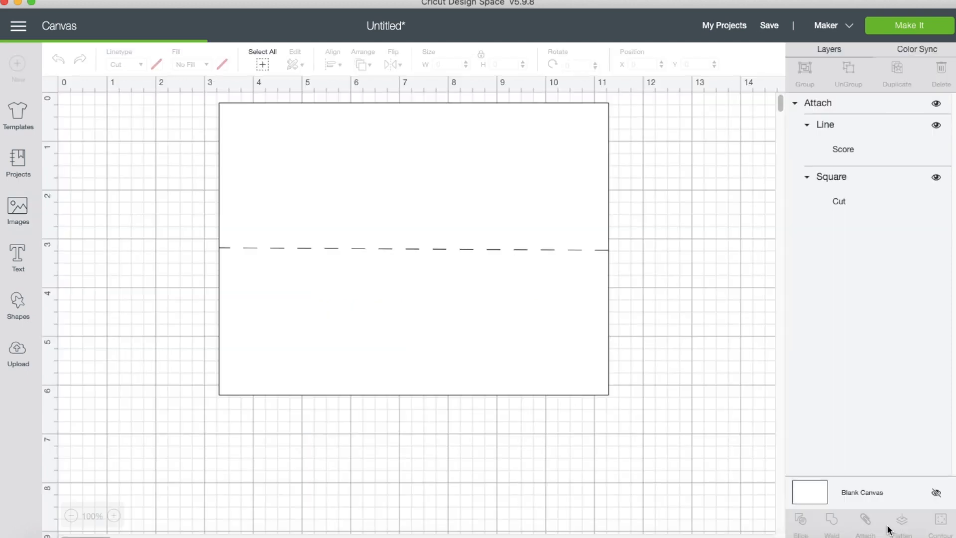
# Resize the wave border to 8 inches wide and 1.5 inches high without keeping its proportions
pyautogui.click(481, 55)
pyautogui.doubleClick(455, 65)
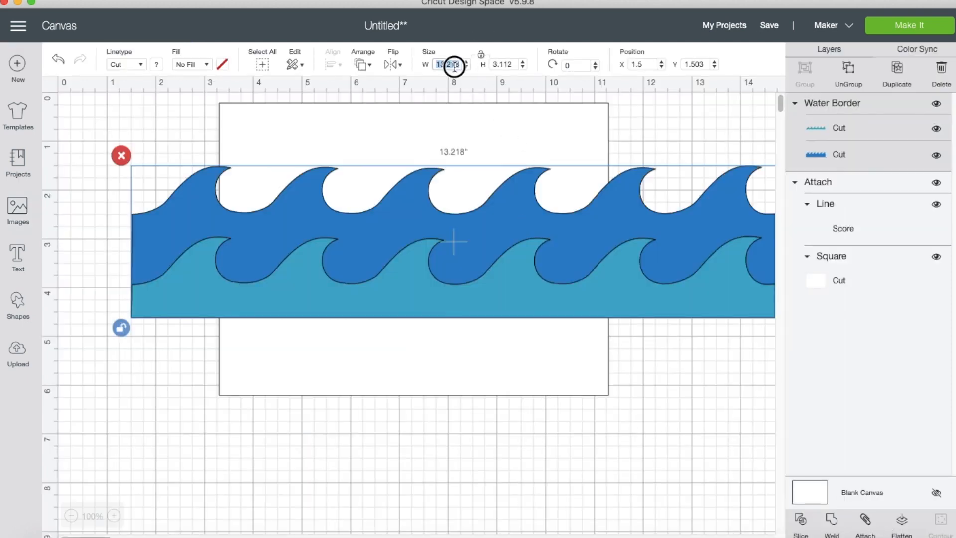
pyautogui.write('8')
pyautogui.press('Tab')
pyautogui.write('1')
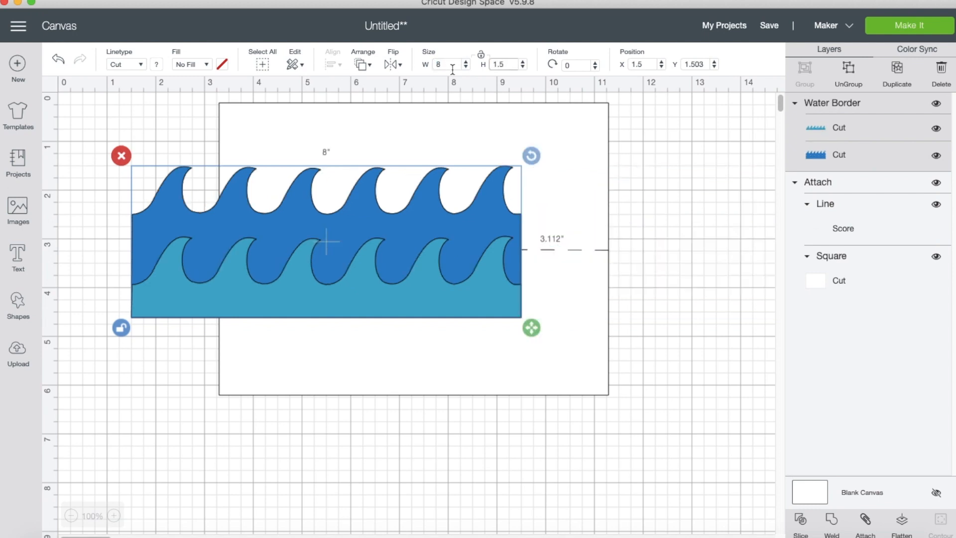
pyautogui.click(481, 56)
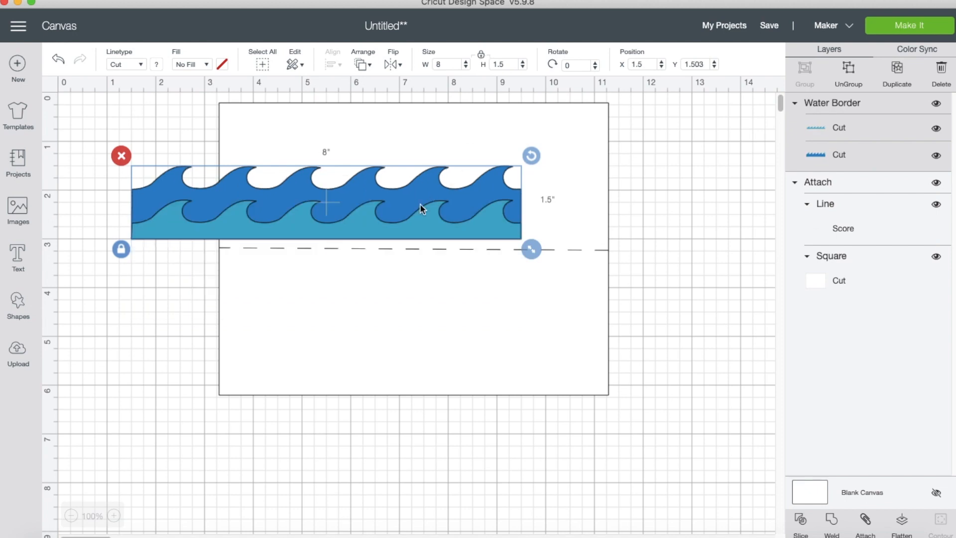
# Align the wave border with the card's lower edge and ungroup its two wave layers
pyautogui.moveTo(352, 220); pyautogui.dragTo(439, 375)
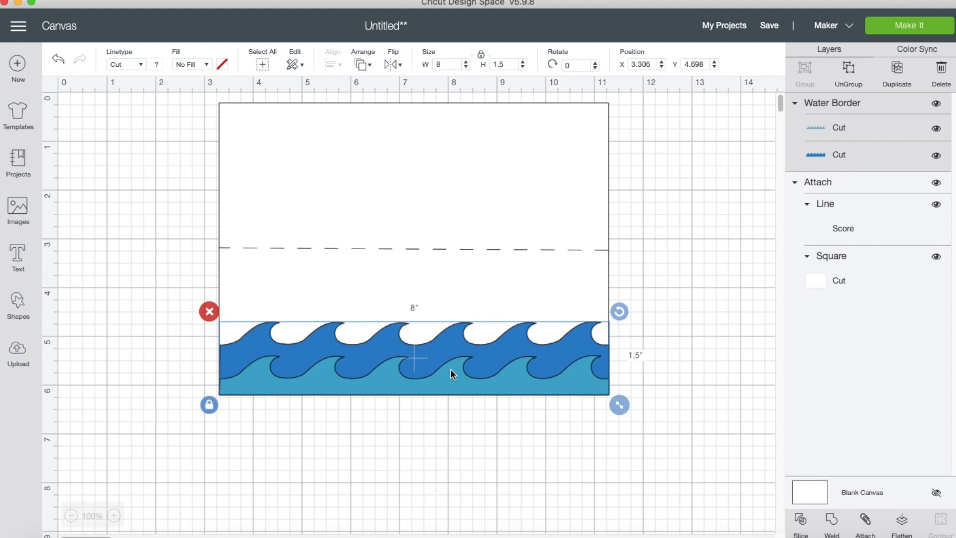
pyautogui.click(850, 72)
pyautogui.click(402, 468)
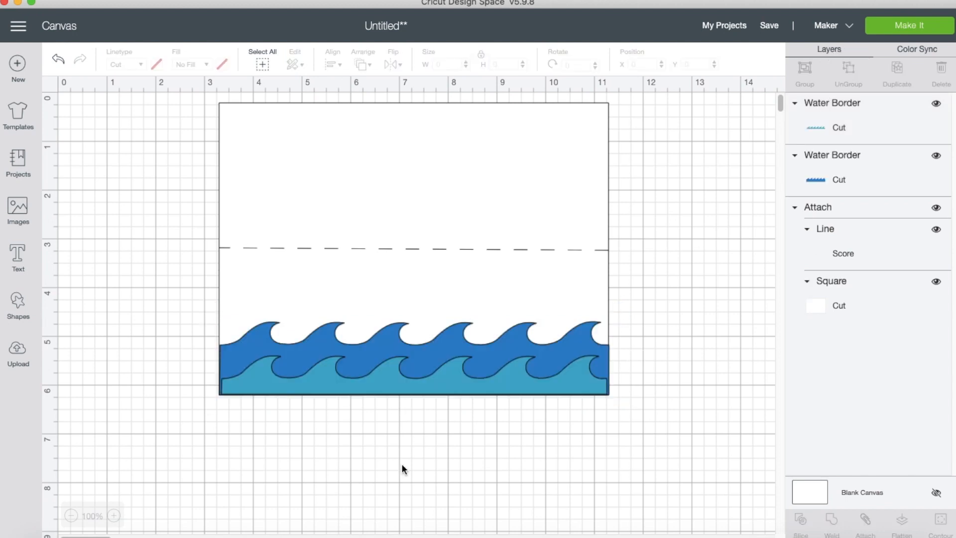
# Search the image library for "mermaid" and insert the pink-haired mermaid holding a starfish and seahorse
pyautogui.click(23, 210)
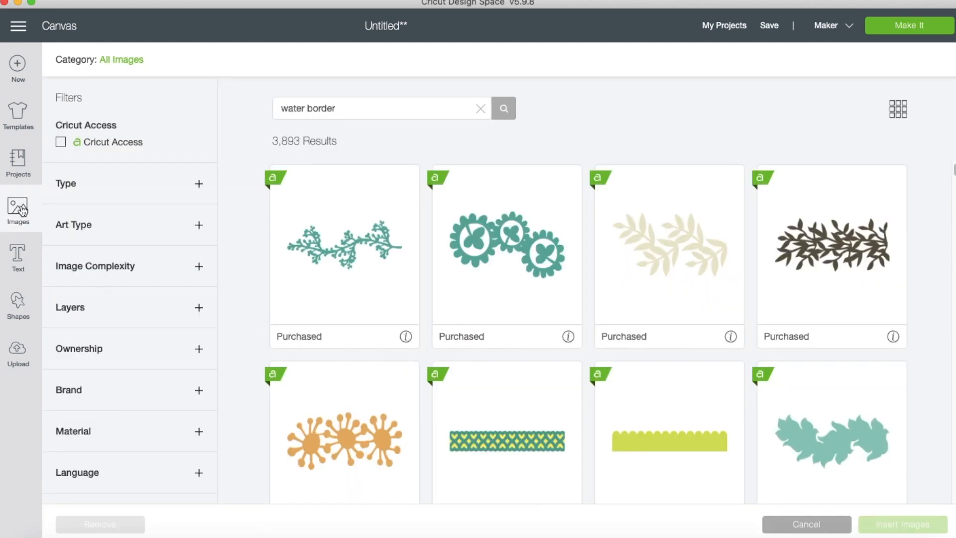
pyautogui.click(481, 110)
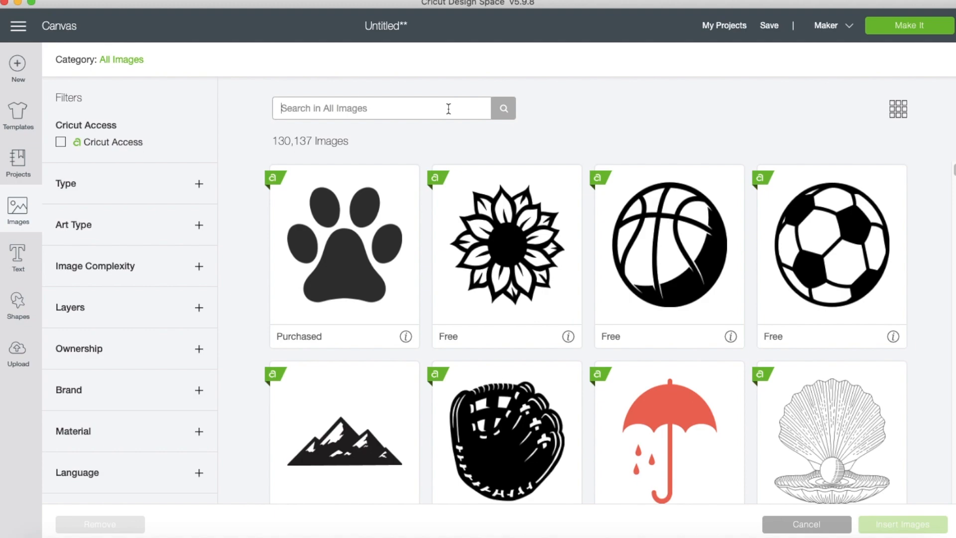
pyautogui.write('mermaid')
pyautogui.press('Return')
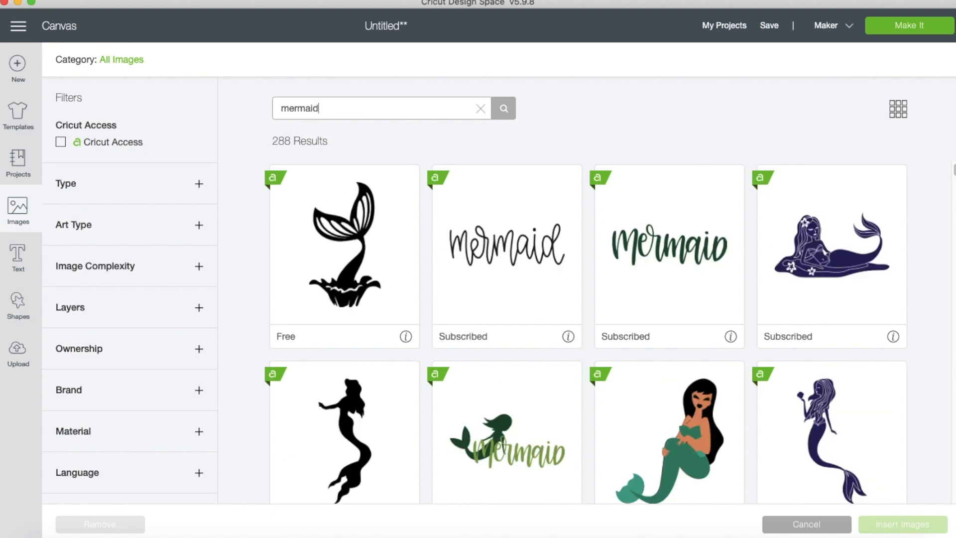
pyautogui.scroll(-20, 563, 255)
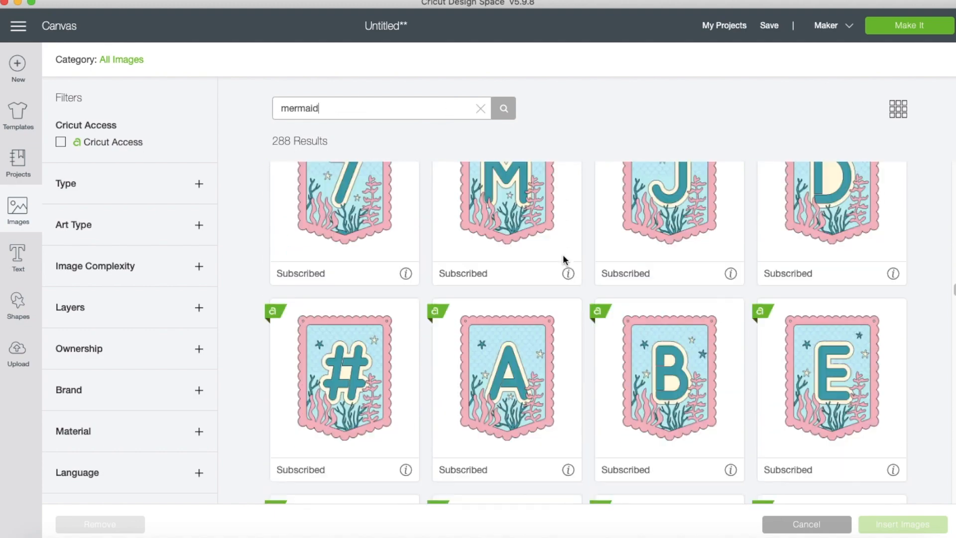
pyautogui.scroll(-5, 562, 254)
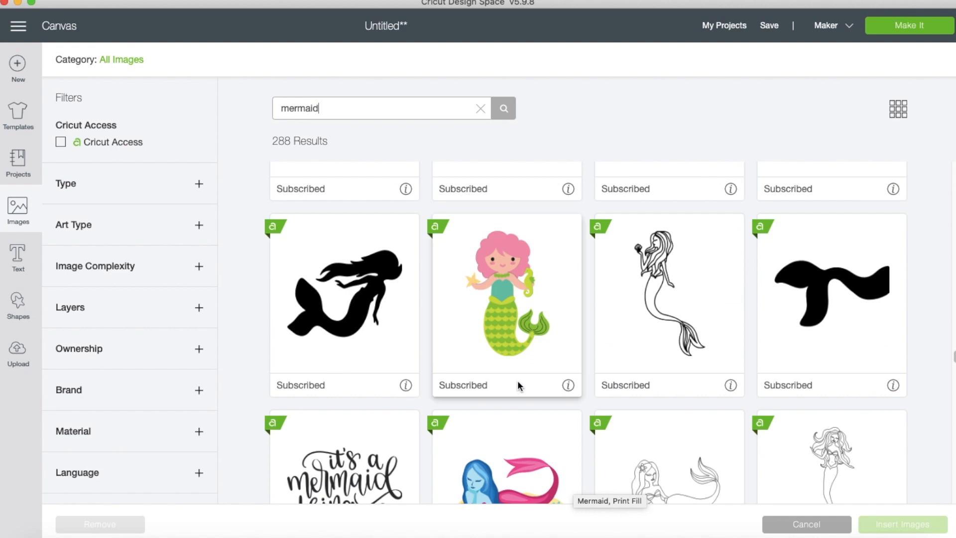
pyautogui.click(498, 301)
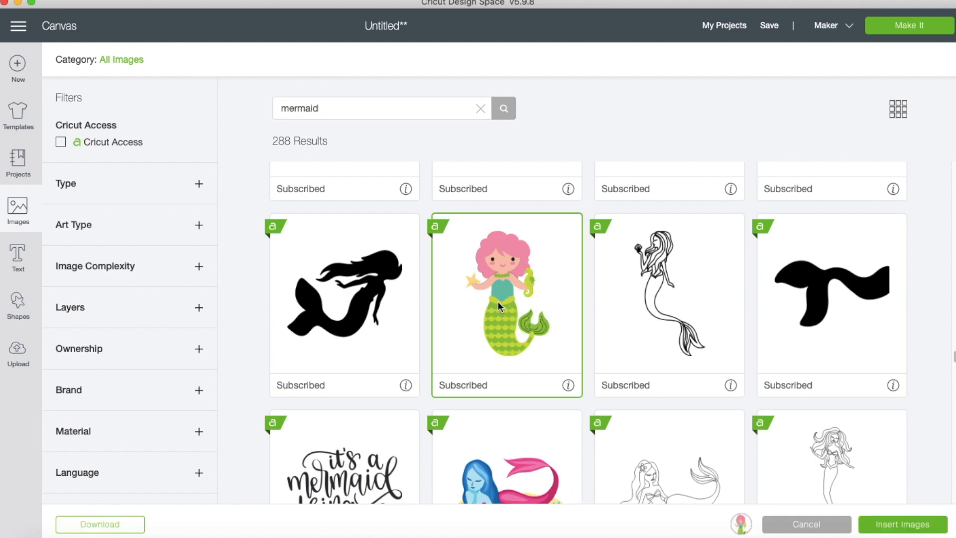
pyautogui.click(902, 524)
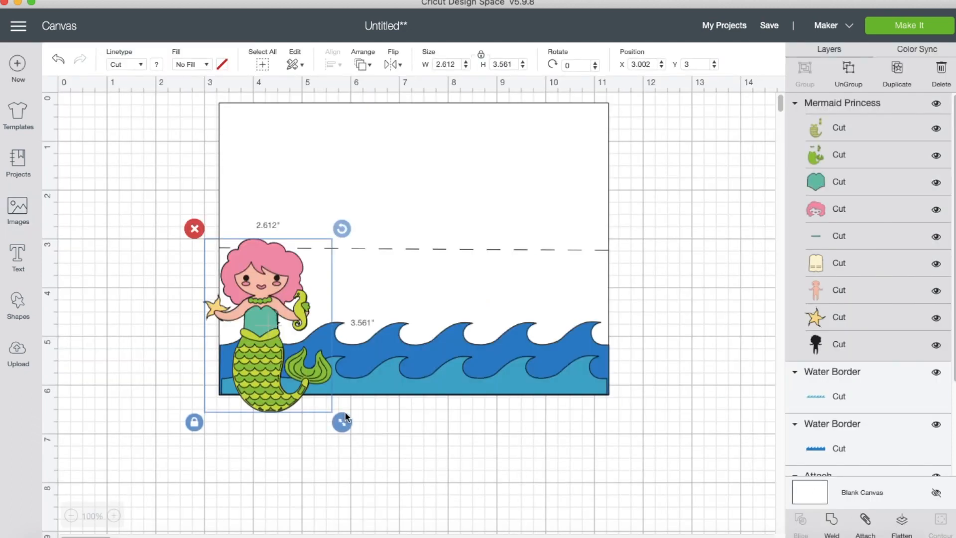
# Shrink the mermaid to about 1.9 by 2.59 inches on the right part of the waves and send it behind the front wave
pyautogui.moveTo(267, 325); pyautogui.dragTo(575, 356)
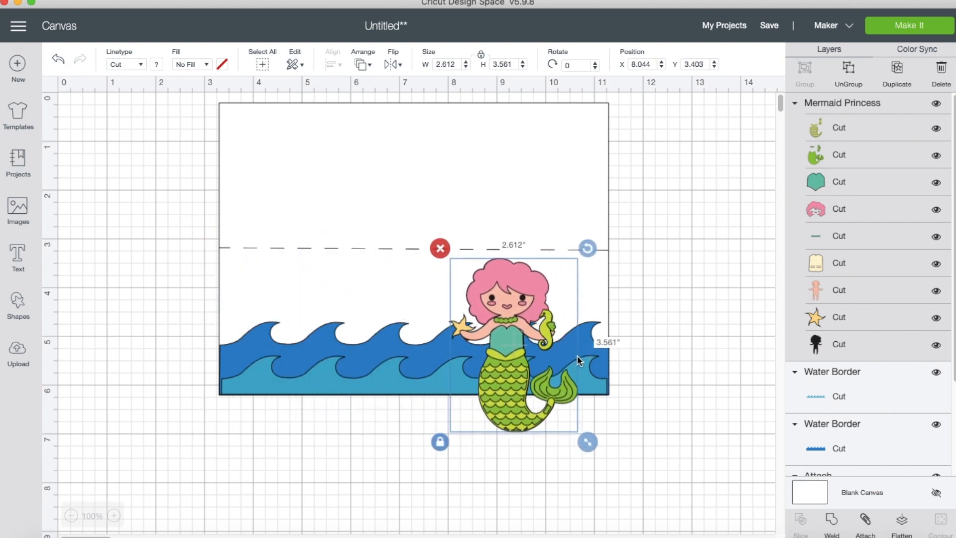
pyautogui.moveTo(590, 443); pyautogui.dragTo(554, 397)
pyautogui.moveTo(489, 349); pyautogui.dragTo(516, 348)
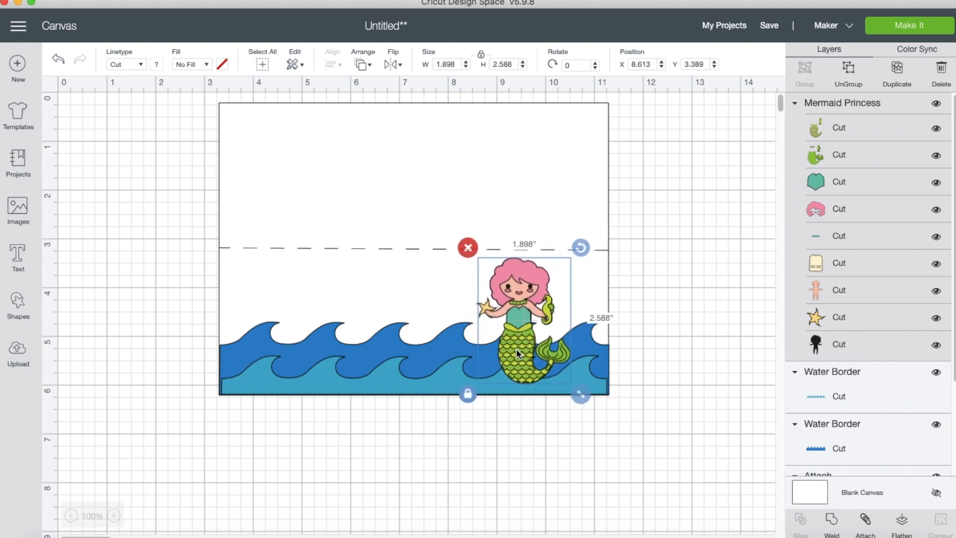
pyautogui.rightClick(515, 348)
pyautogui.click(545, 354)
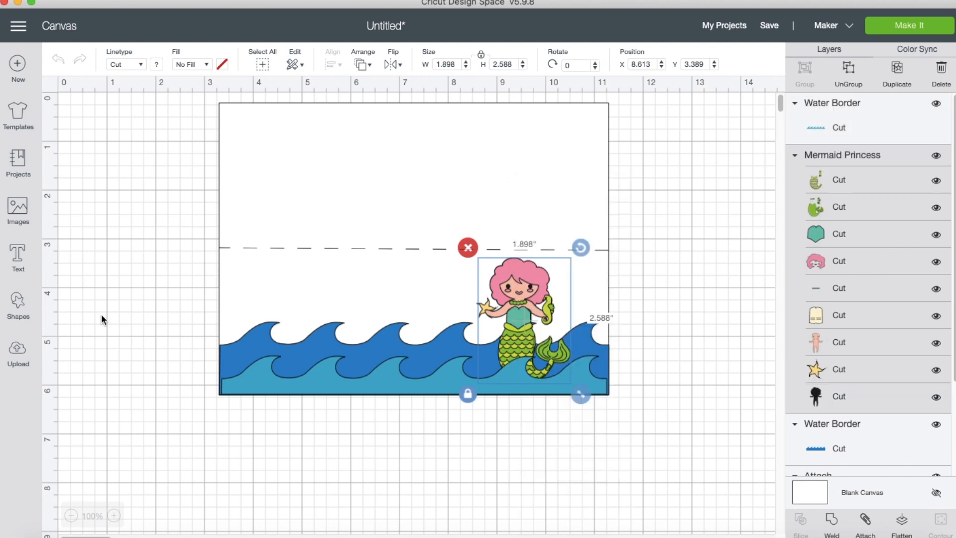
# Add a text object using the Everyday Fonts - Best of Times font in the Writing style
pyautogui.click(25, 256)
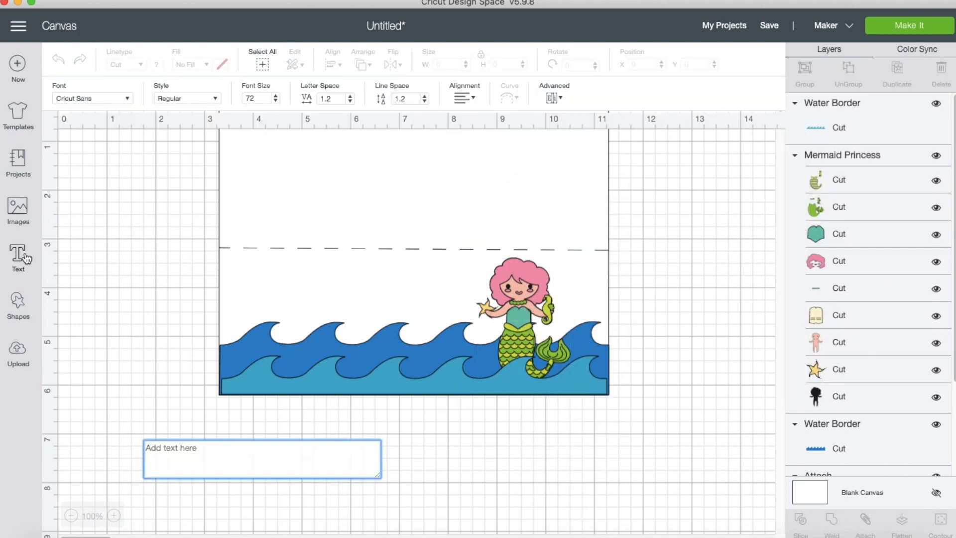
pyautogui.click(98, 96)
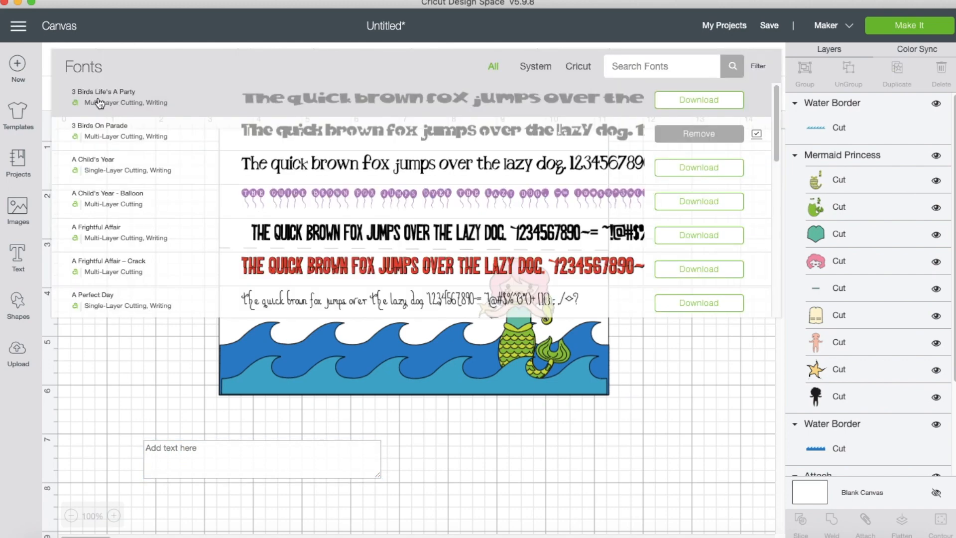
pyautogui.click(667, 69)
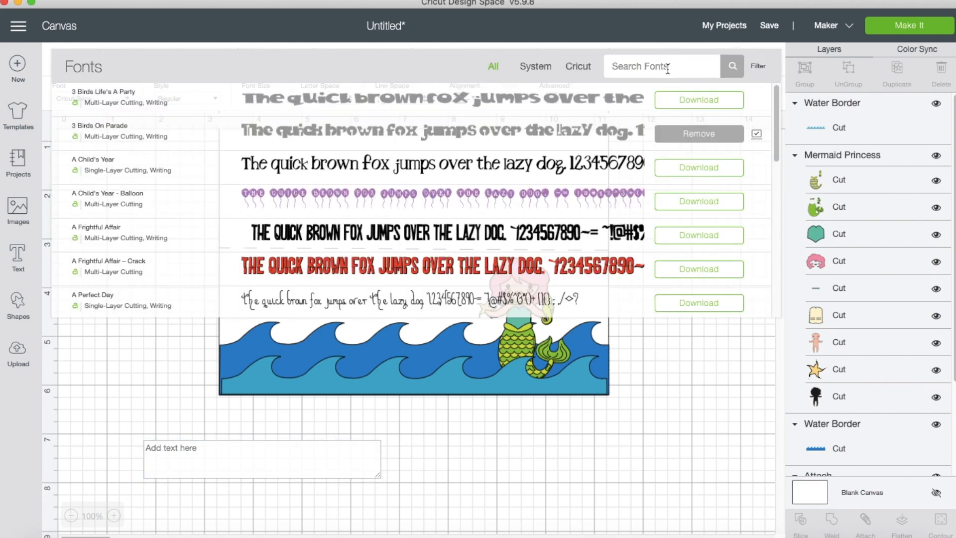
pyautogui.write('Everyday')
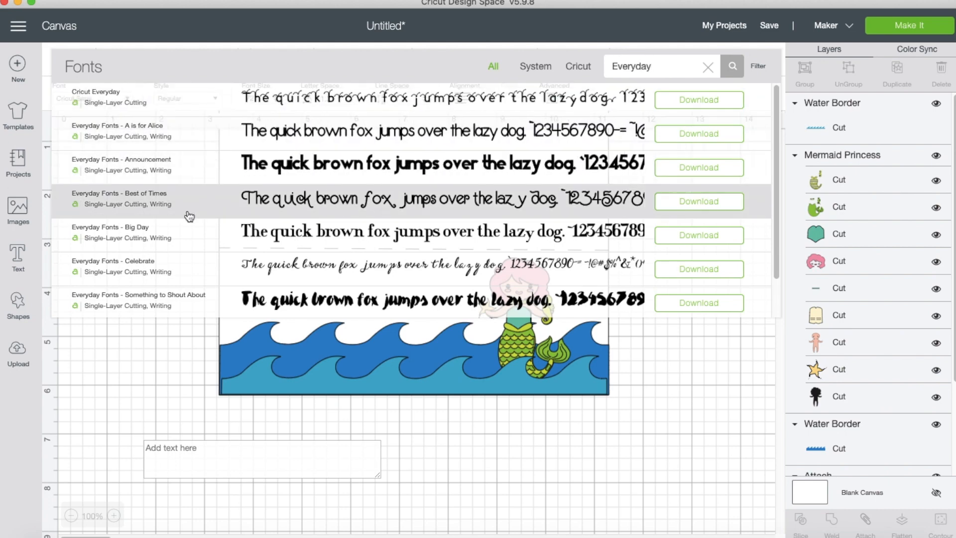
pyautogui.click(191, 208)
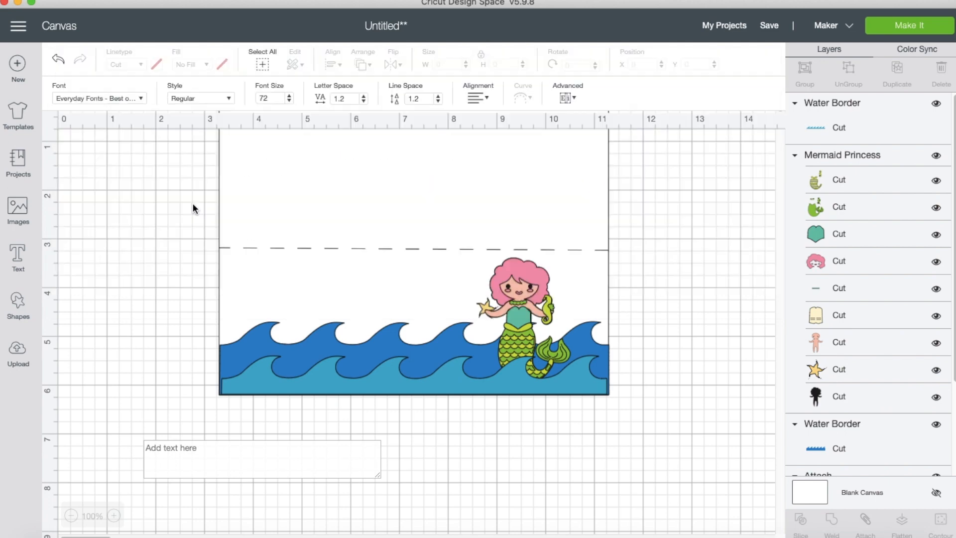
pyautogui.click(196, 97)
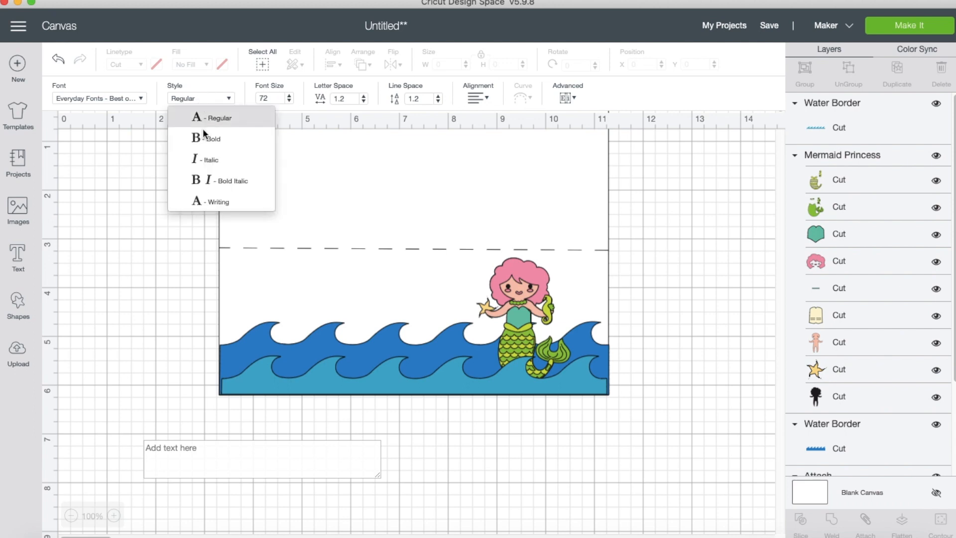
pyautogui.click(214, 202)
# Enter "Mermaid Treasure" as the text
pyautogui.click(263, 457)
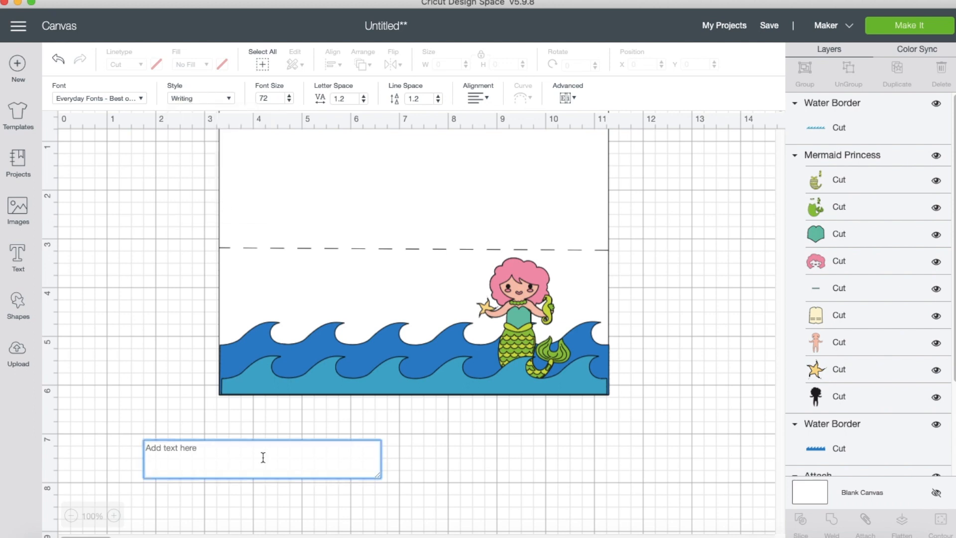
pyautogui.write('Merm')
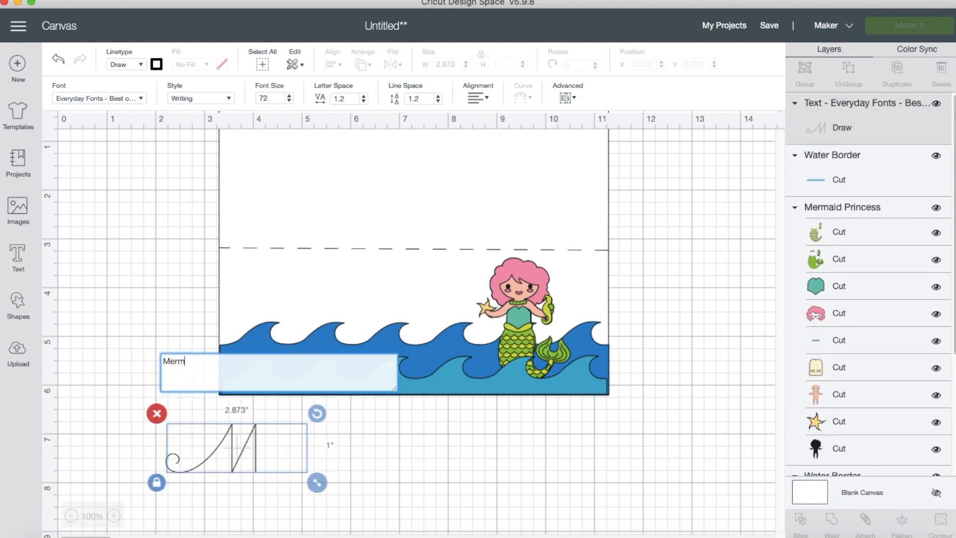
pyautogui.write('aid Treasure')
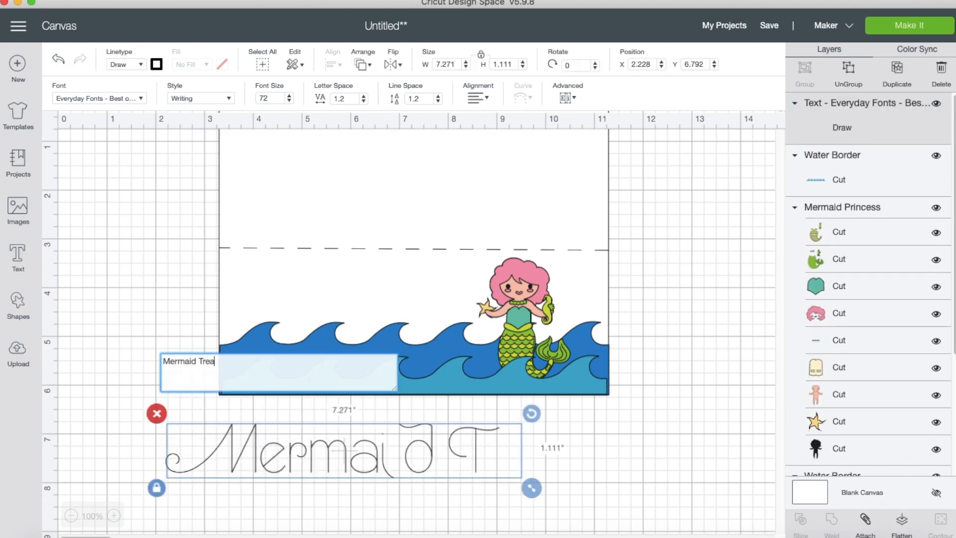
# Ungroup the text into letters, then move the "d" closer to "Mermai" and the "T" closer to "reasure"
pyautogui.click(853, 73)
pyautogui.click(462, 405)
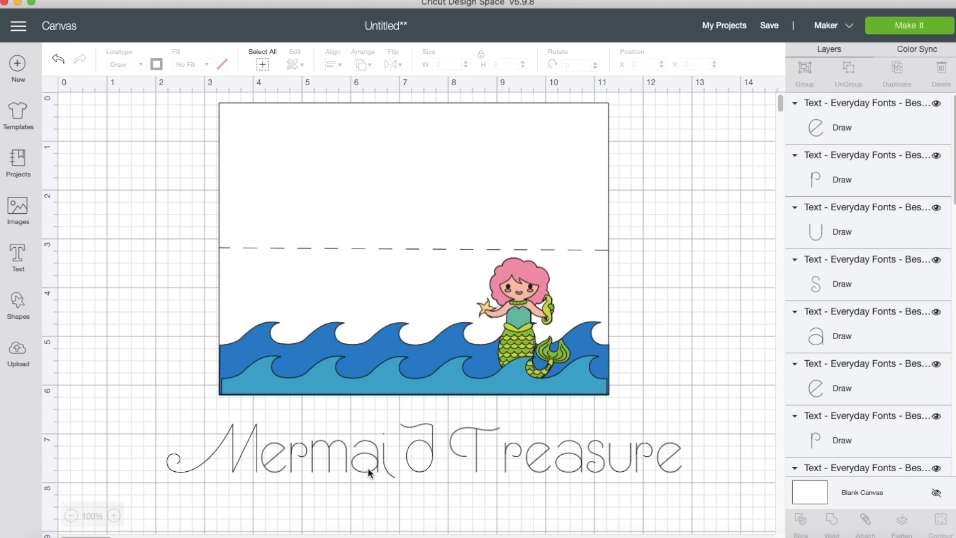
pyautogui.click(417, 461)
pyautogui.moveTo(417, 460); pyautogui.dragTo(404, 460)
pyautogui.moveTo(470, 454); pyautogui.dragTo(487, 454)
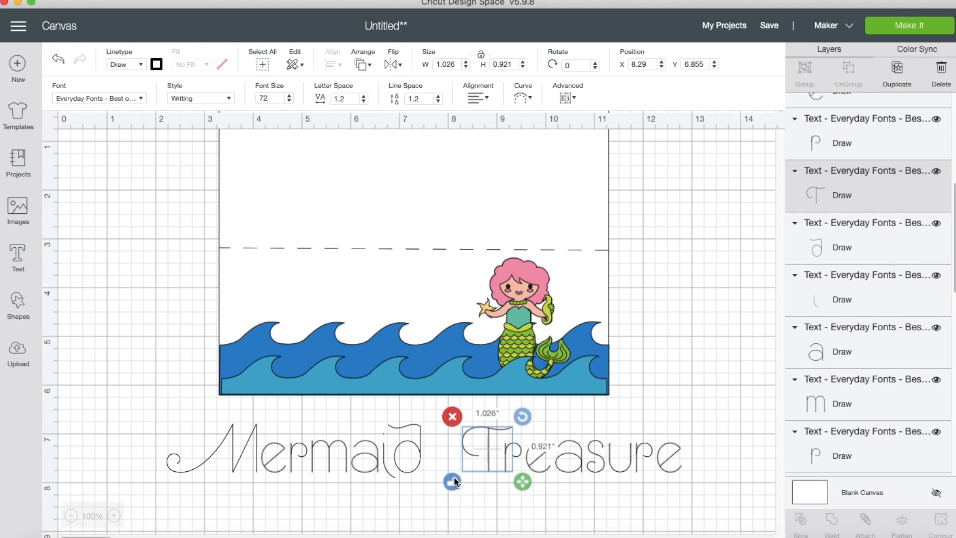
pyautogui.click(388, 509)
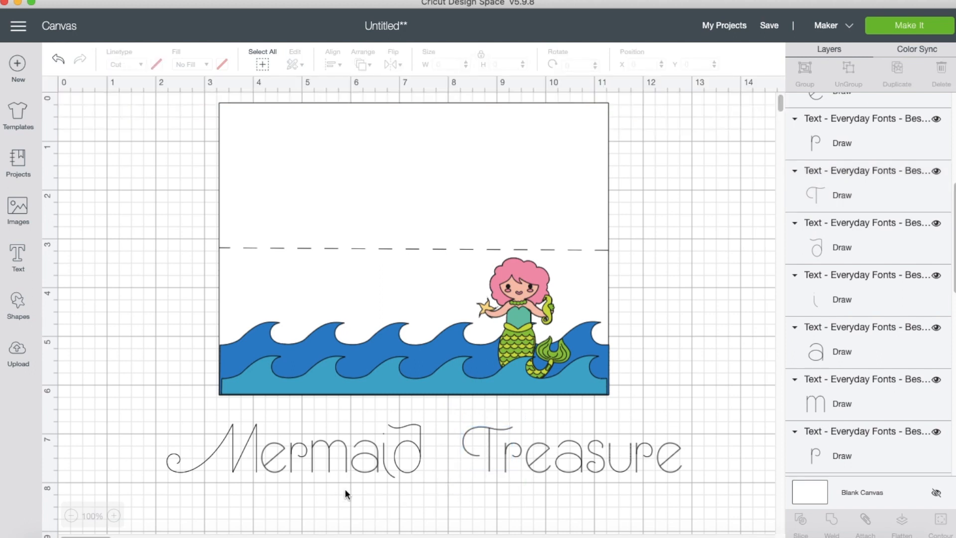
# Move the letters of "Mermaid" closer to "Treasure" and group all the letters of both words
pyautogui.moveTo(165, 423); pyautogui.dragTo(438, 485)
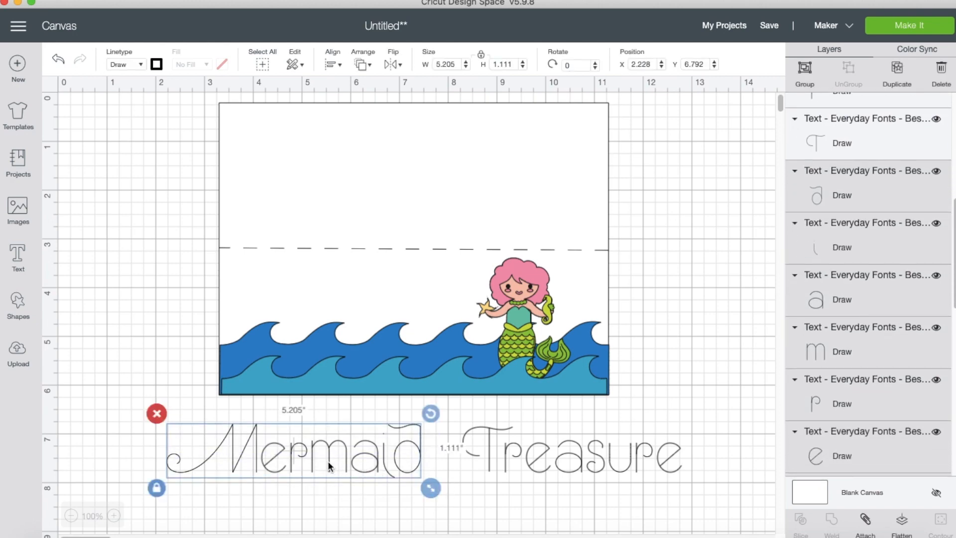
pyautogui.moveTo(318, 460); pyautogui.dragTo(342, 461)
pyautogui.click(139, 419)
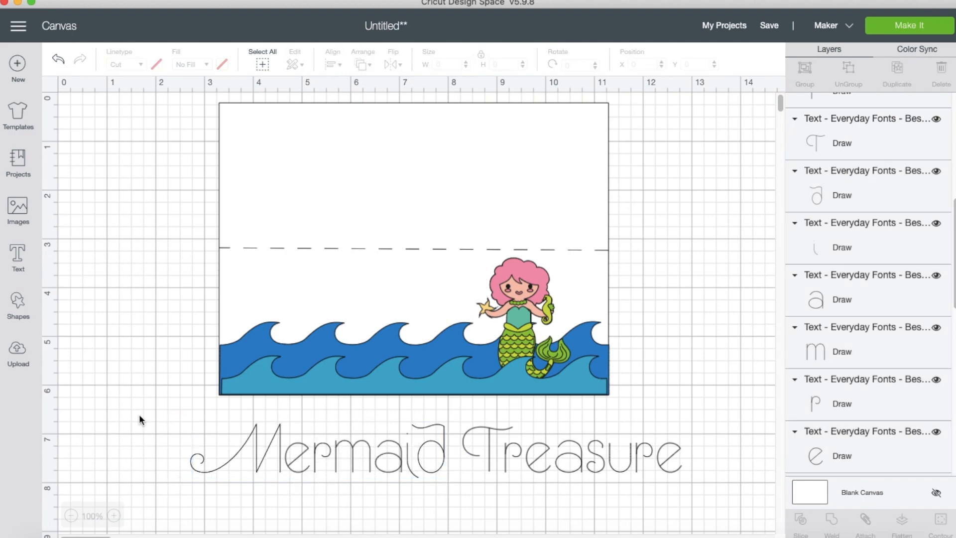
pyautogui.moveTo(184, 412); pyautogui.dragTo(706, 488)
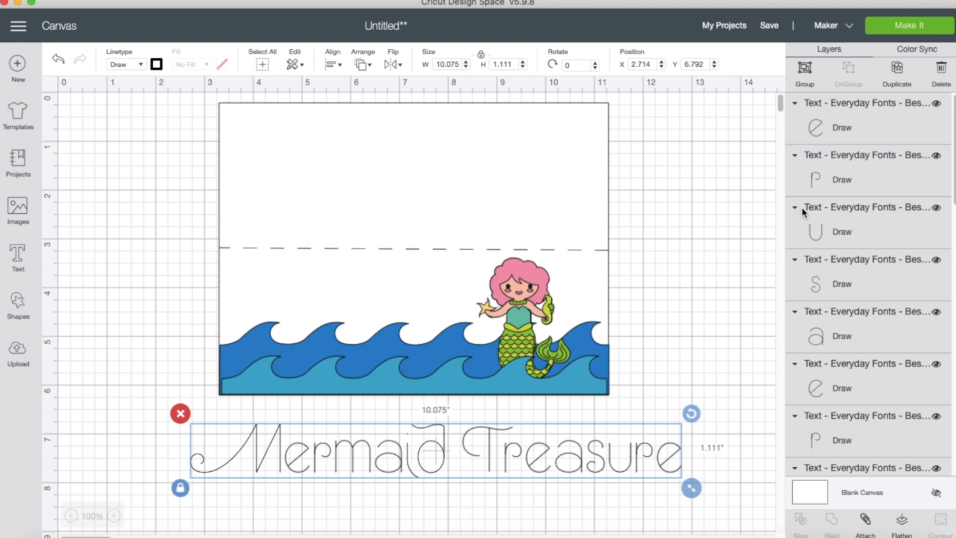
pyautogui.click(806, 79)
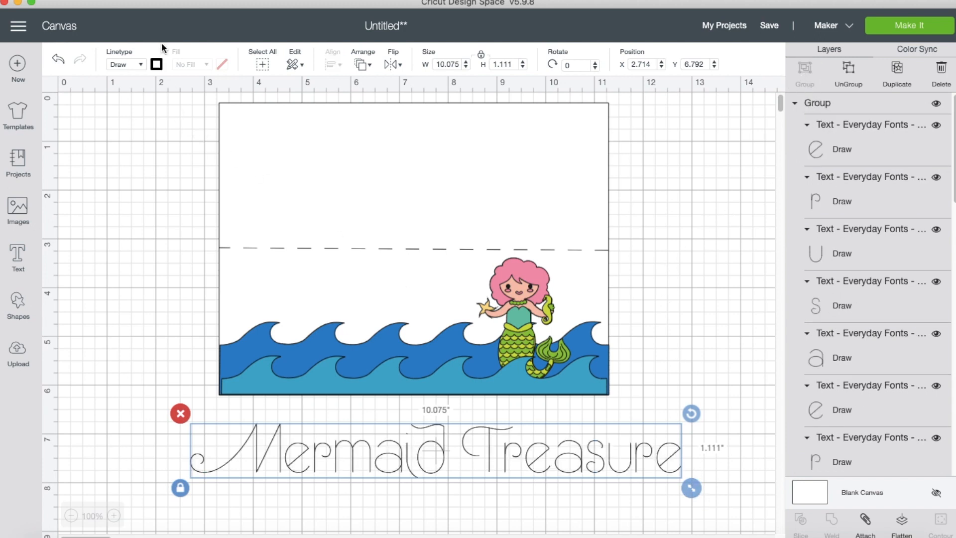
# Set the grouped writing's Fine Point (0.4mm) pen color to Purple
pyautogui.click(157, 65)
pyautogui.scroll(-5, 202, 232)
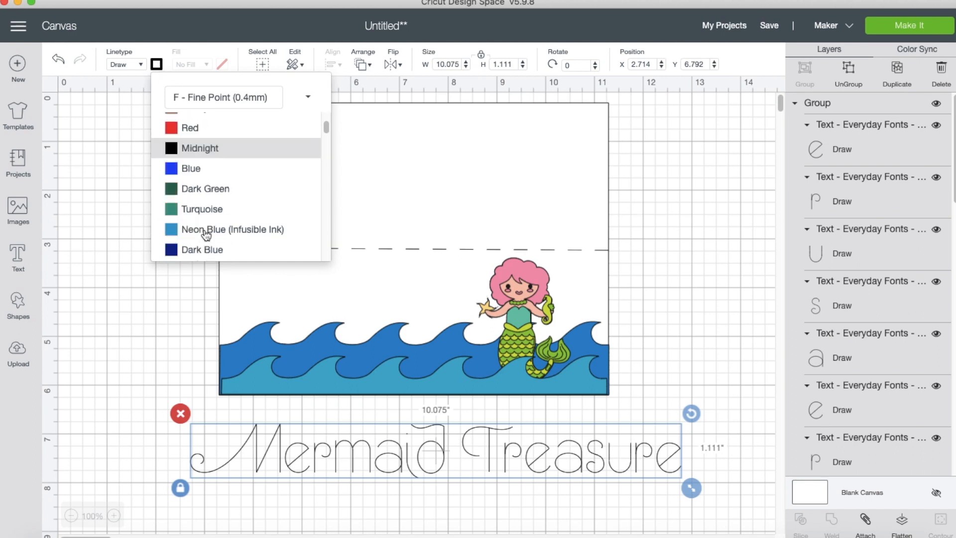
pyautogui.click(214, 208)
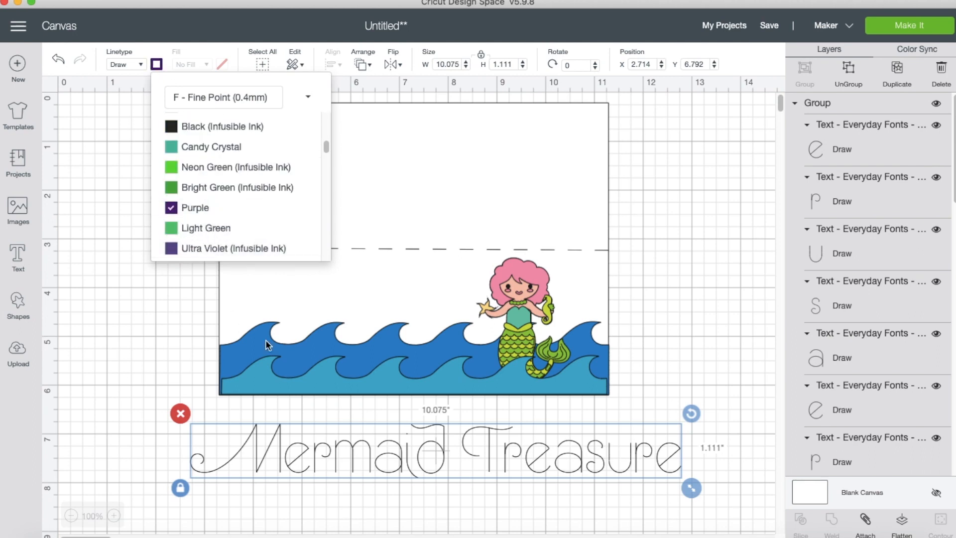
# Shrink the writing to about 5.17 by 0.57 inches and place it above the waves beside the mermaid
pyautogui.moveTo(693, 492); pyautogui.dragTo(470, 466)
pyautogui.moveTo(399, 442); pyautogui.dragTo(427, 298)
pyautogui.click(436, 421)
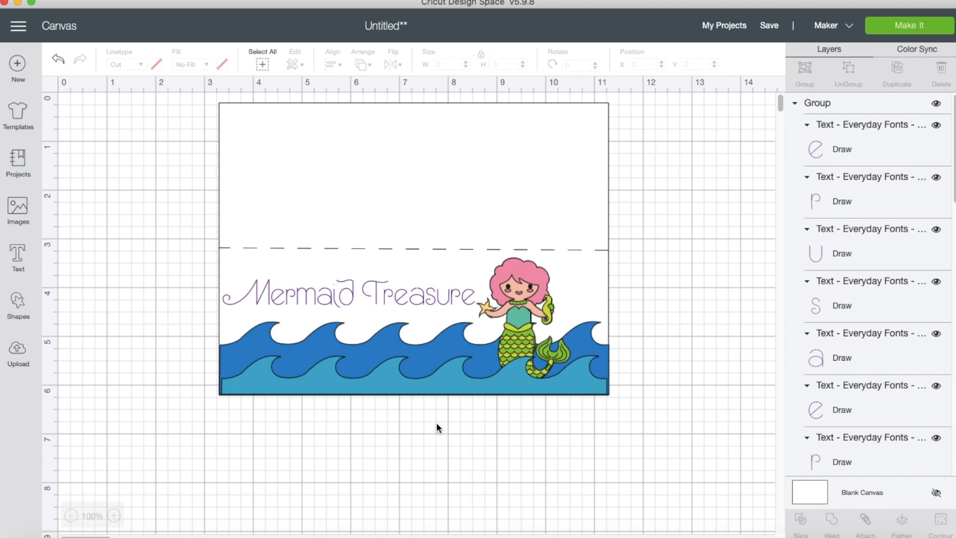
# Move the mermaid farther right and enlarge it to about 1.95 by 2.66 inches, then nudge the writing slightly right
pyautogui.click(524, 320)
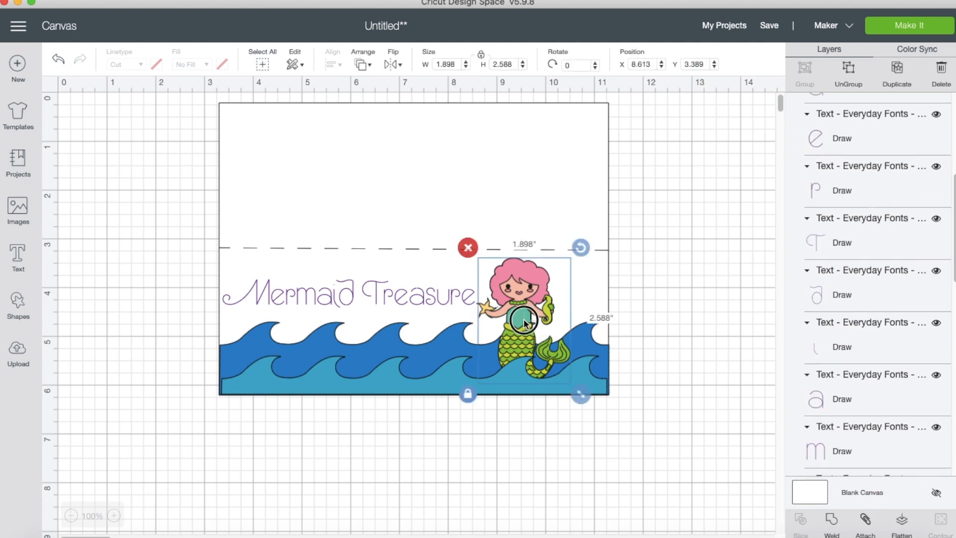
pyautogui.moveTo(524, 320); pyautogui.dragTo(538, 314)
pyautogui.moveTo(592, 389); pyautogui.dragTo(595, 396)
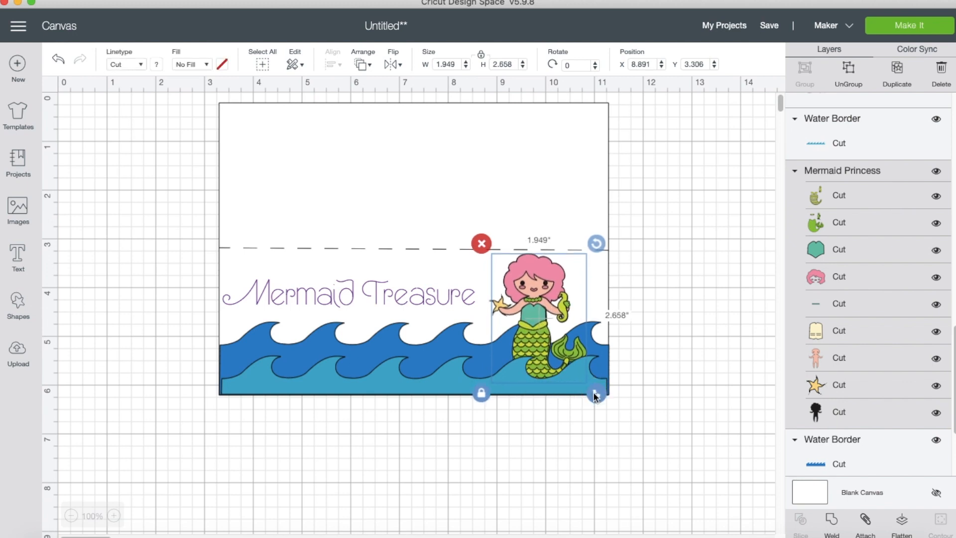
pyautogui.moveTo(534, 327); pyautogui.dragTo(536, 330)
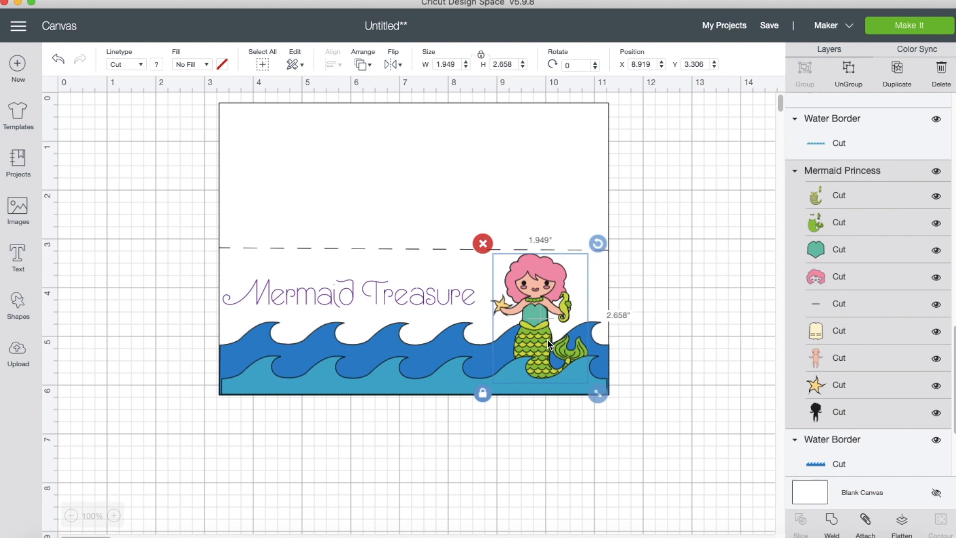
pyautogui.click(347, 297)
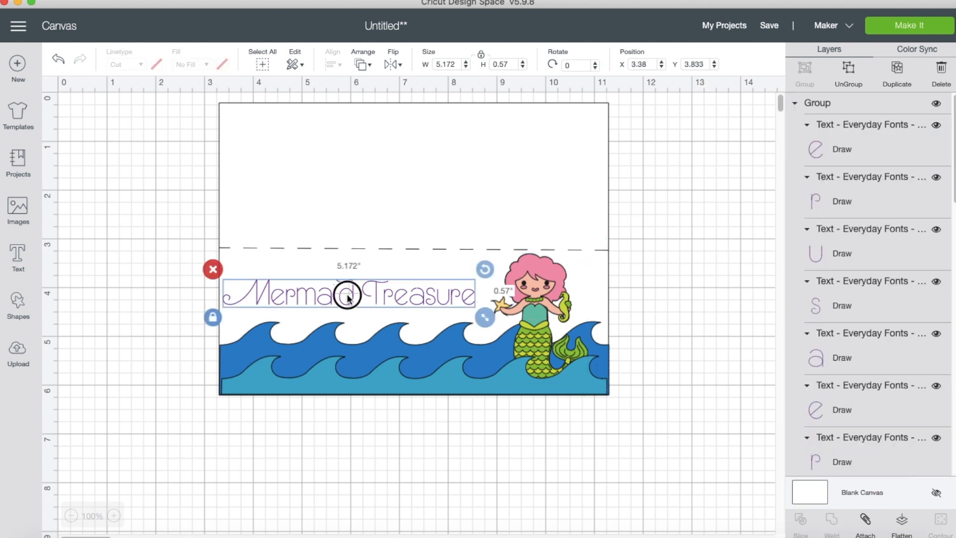
pyautogui.moveTo(347, 297); pyautogui.dragTo(352, 298)
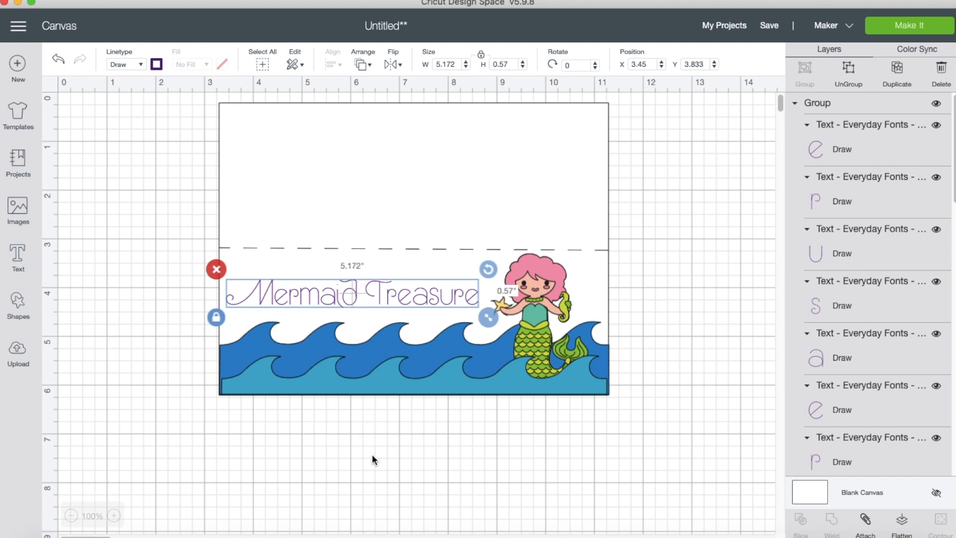
# Attach the writing and score line to the card base, and send the attached set to the back
pyautogui.moveTo(191, 175); pyautogui.dragTo(473, 313)
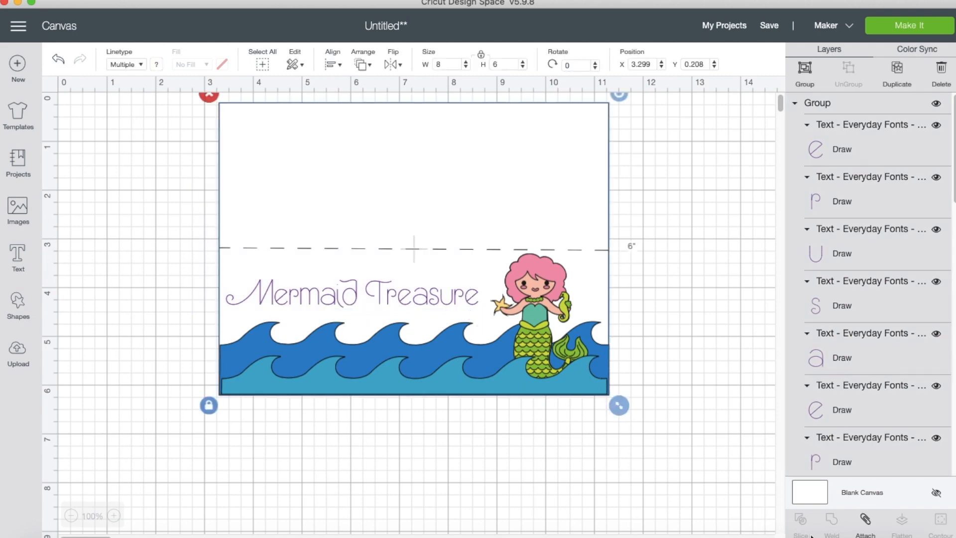
pyautogui.click(864, 520)
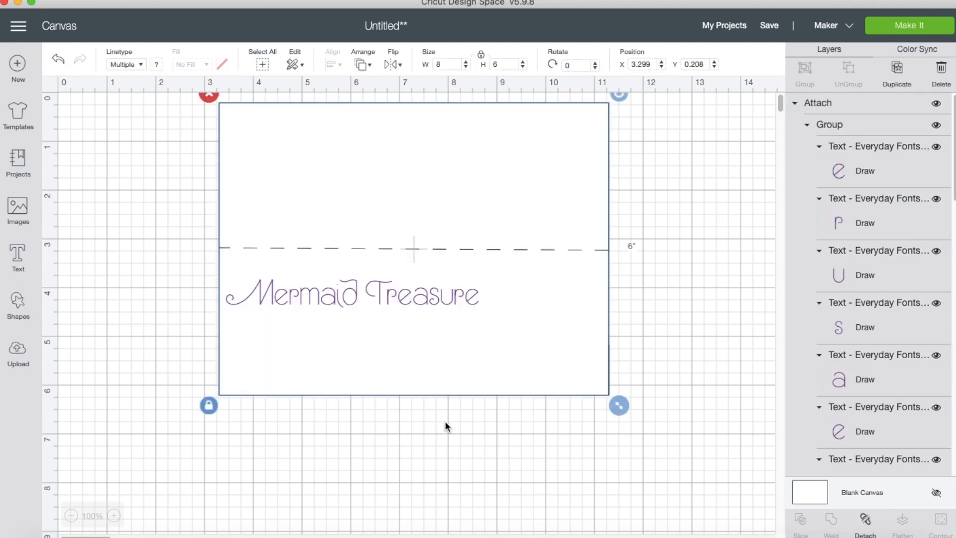
pyautogui.rightClick(422, 354)
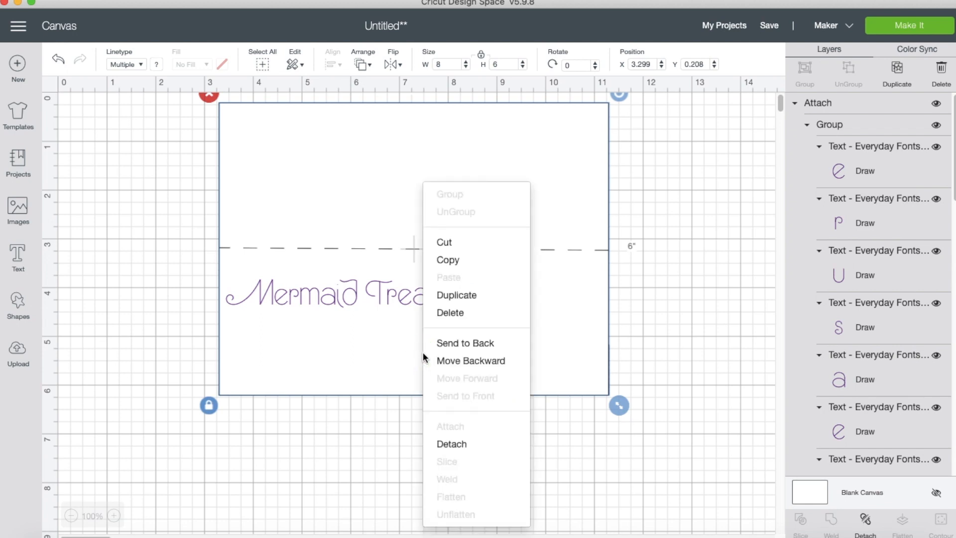
pyautogui.click(448, 344)
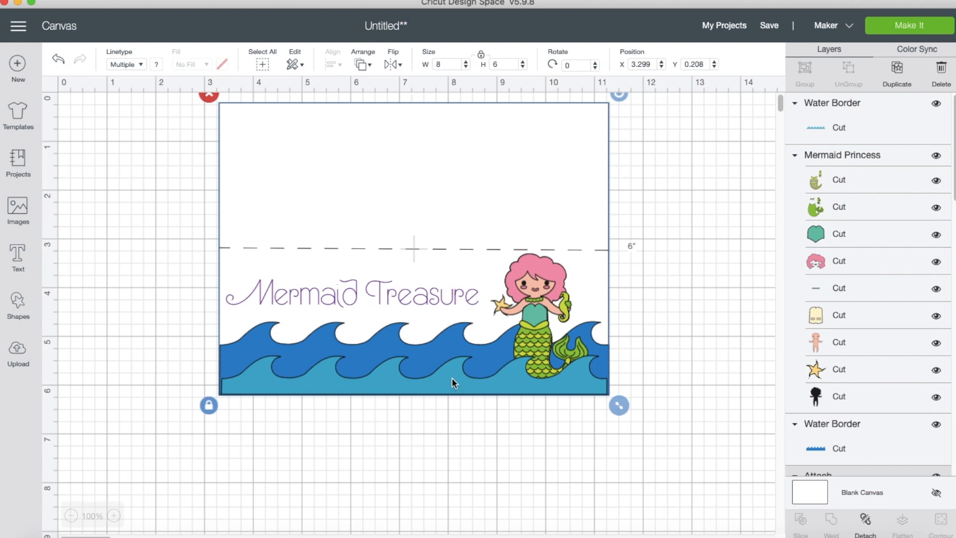
pyautogui.click(467, 483)
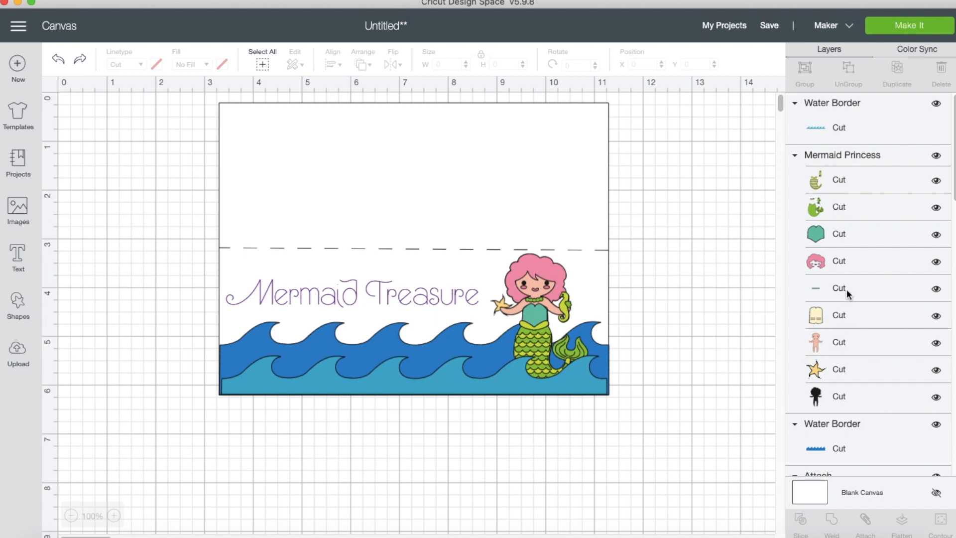
# Delete the pale yellow layer and the thin teal line layer from the Mermaid Princess image
pyautogui.click(841, 318)
pyautogui.rightClick(843, 319)
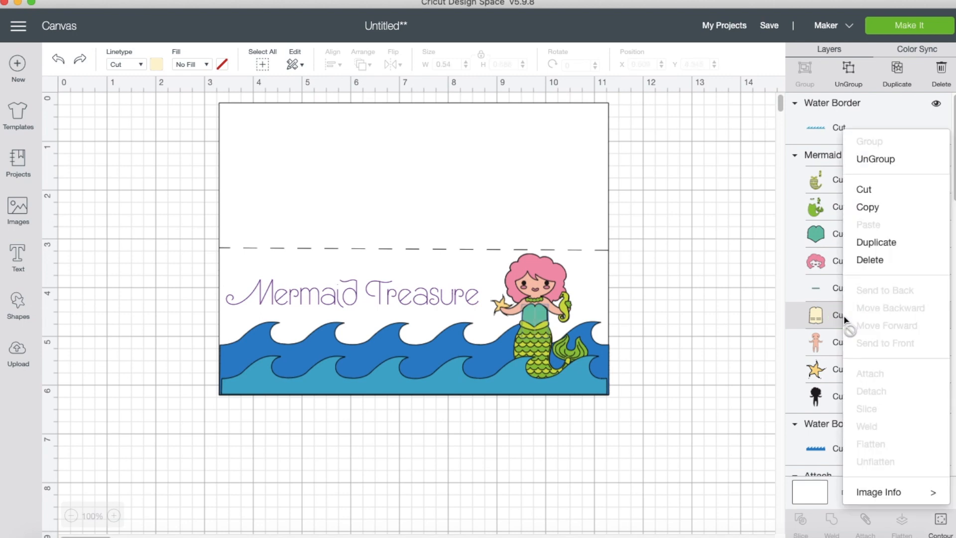
pyautogui.click(870, 263)
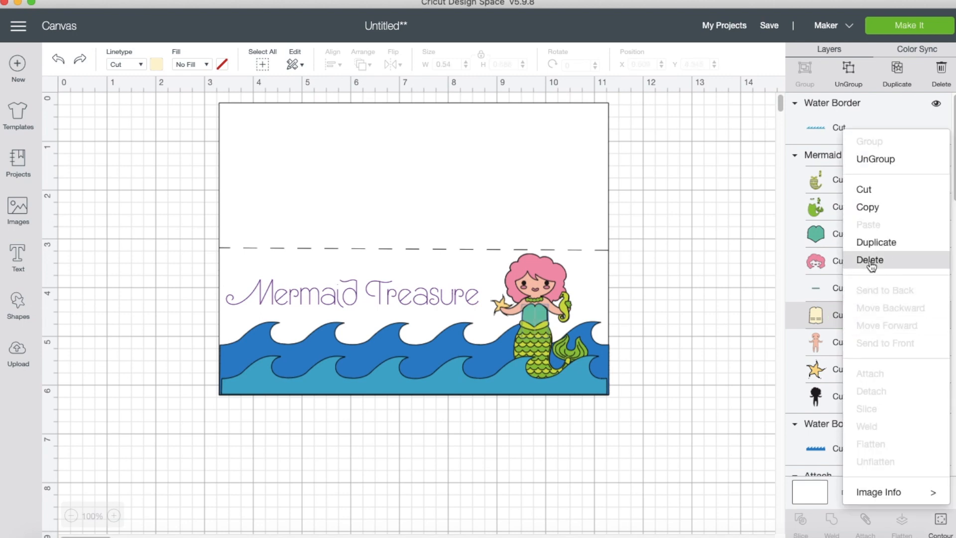
pyautogui.click(841, 293)
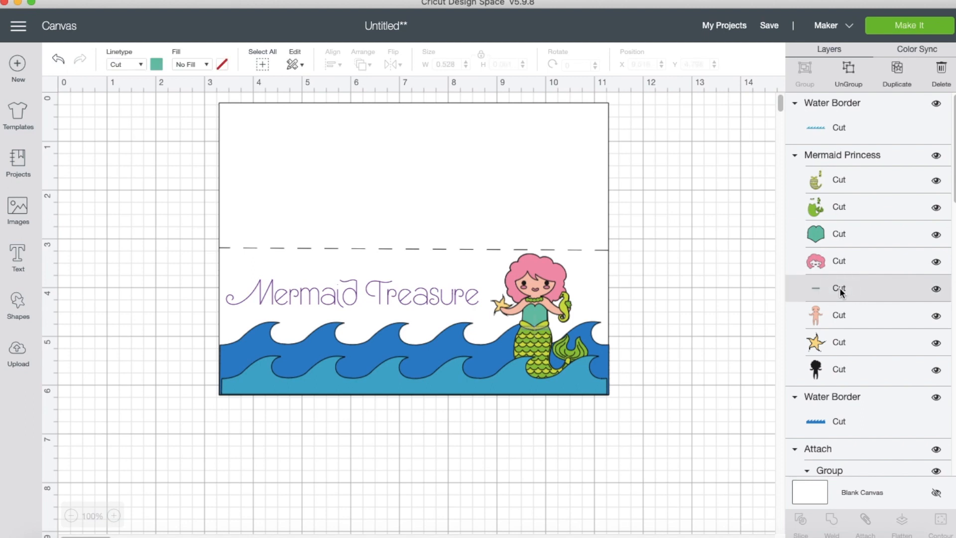
pyautogui.rightClick(841, 293)
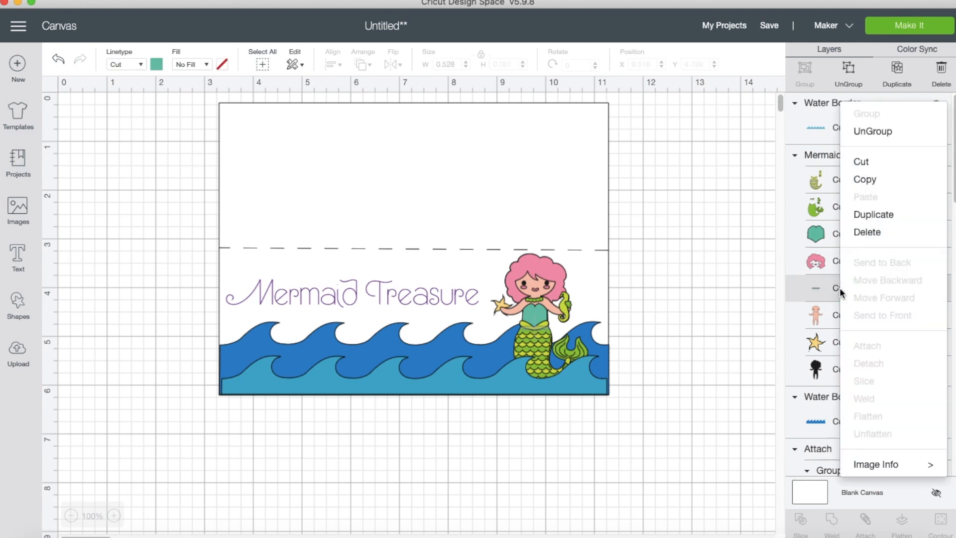
pyautogui.click(866, 232)
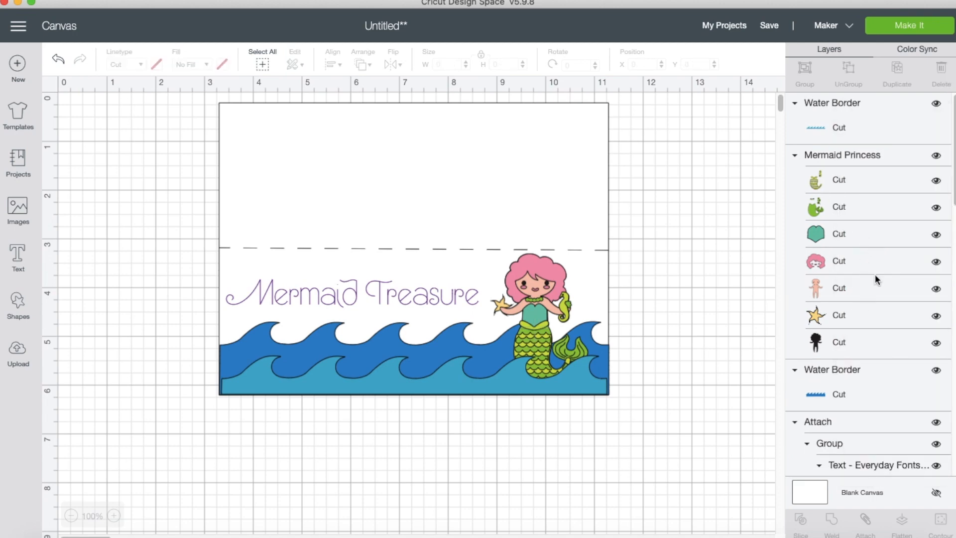
# Send the project to be made with the default mats and set the material to Medium Cardstock – 80 lb (216 gsm)
pyautogui.click(898, 29)
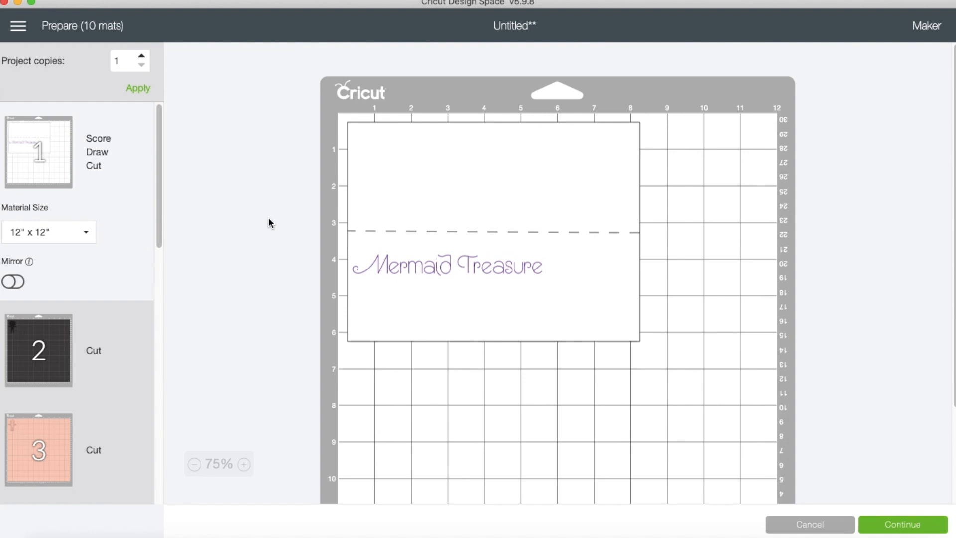
pyautogui.click(902, 524)
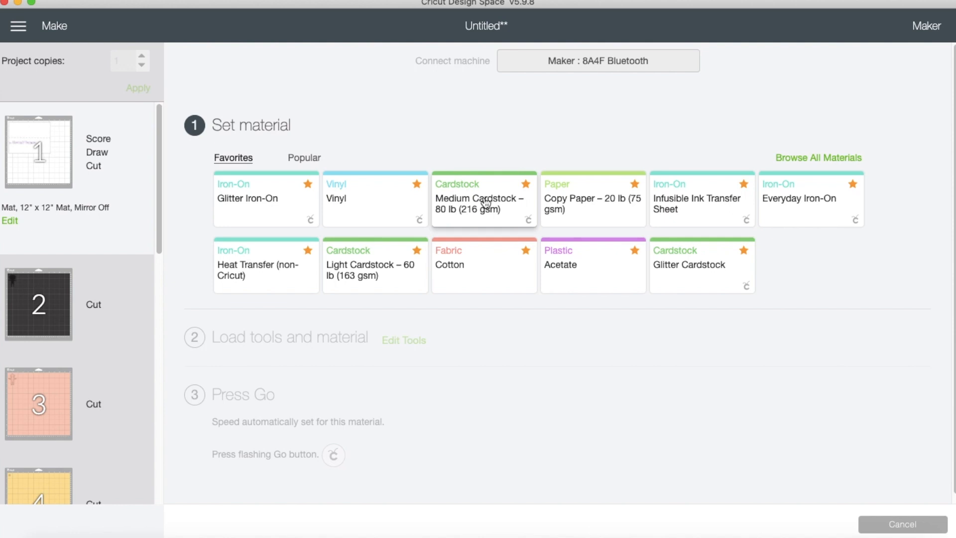
pyautogui.click(485, 202)
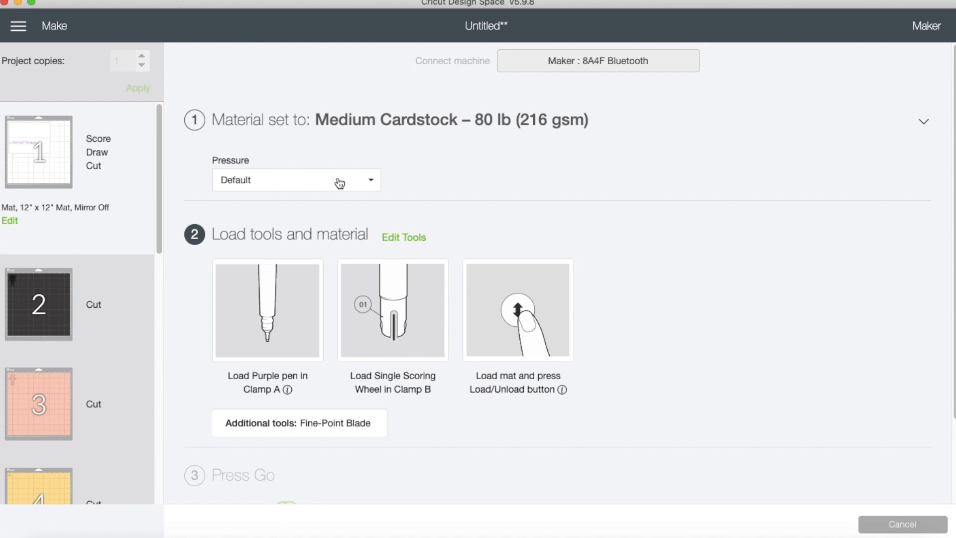
# Change the scoring tool to the Scoring Stylus, keeping the Fine-Point Blade for cutting
pyautogui.click(401, 239)
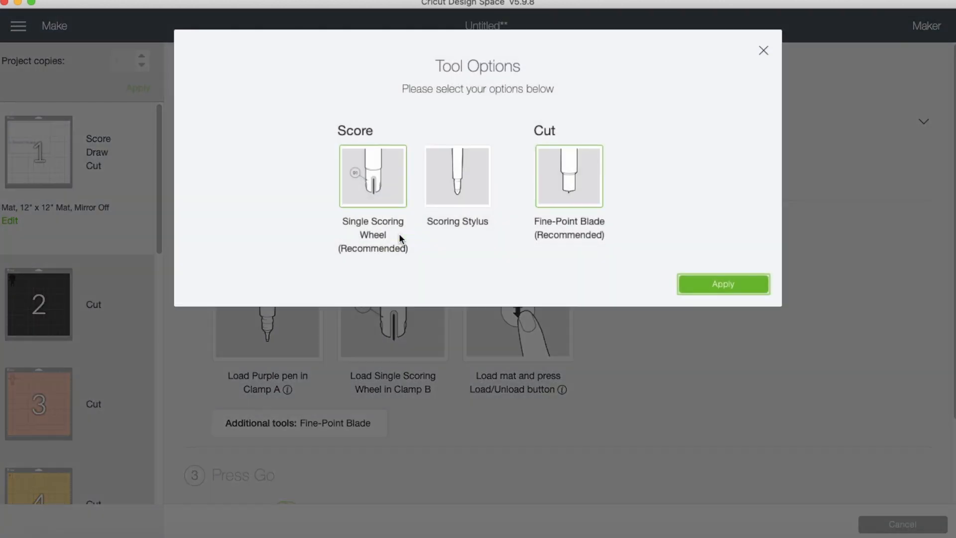
pyautogui.click(460, 182)
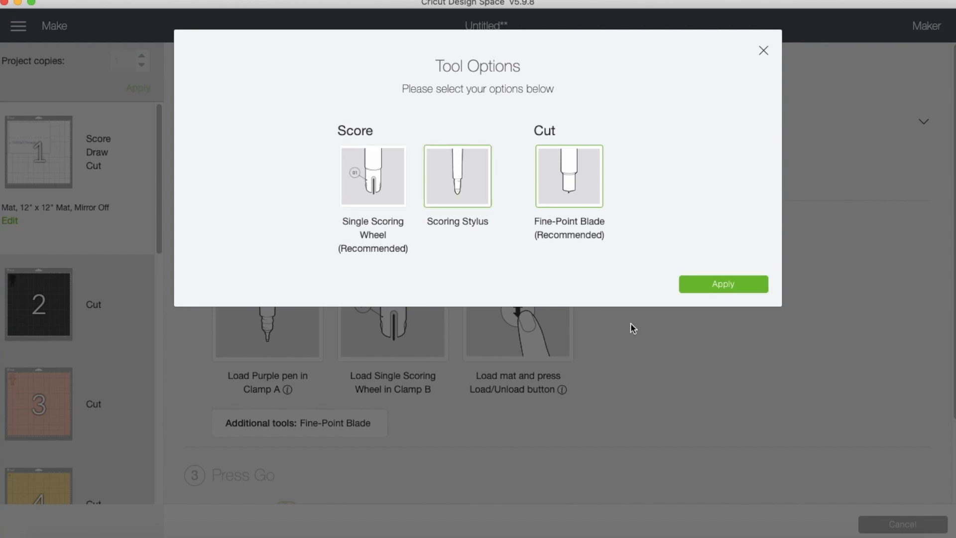
pyautogui.click(723, 284)
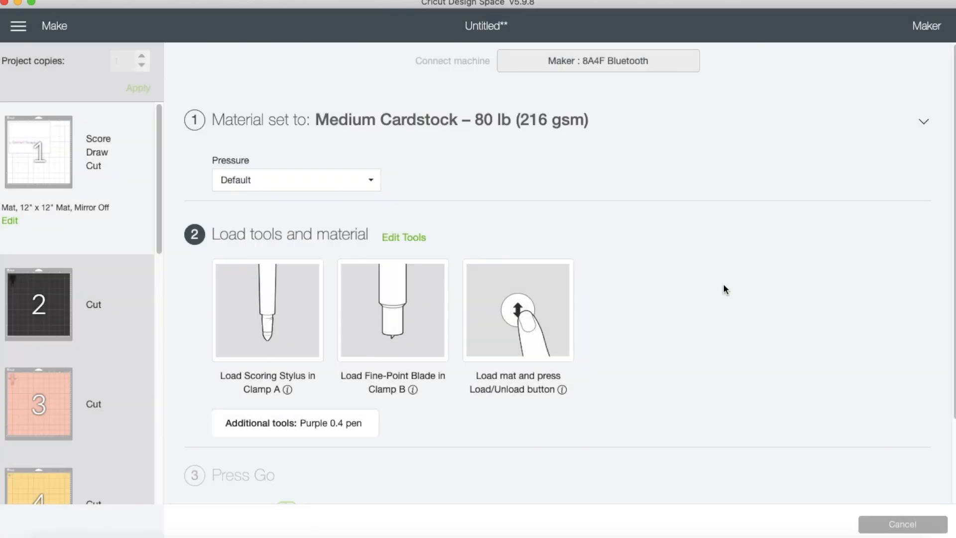